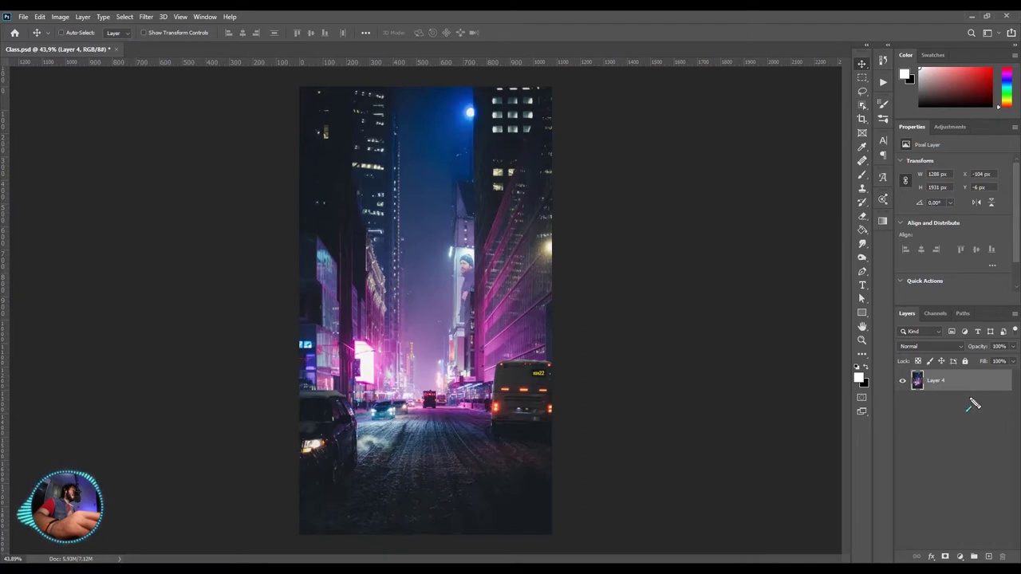
# Place the neon night city street photo into Class.psd as Layer 4
pyautogui.moveTo(970, 399); pyautogui.dragTo(986, 541)
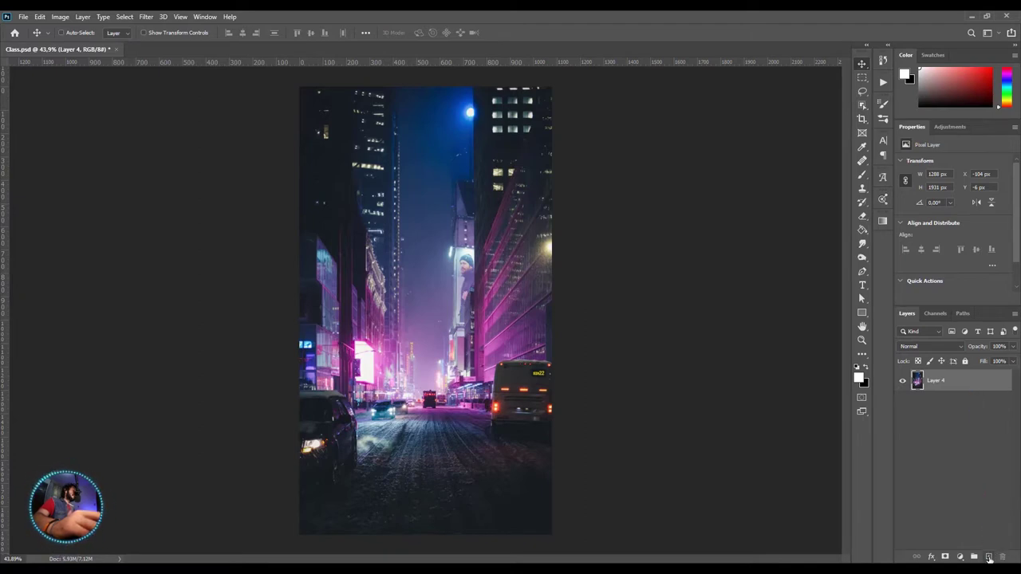
# Add a new empty layer above the street photo named Snow 1
pyautogui.click(989, 557)
pyautogui.doubleClick(937, 381)
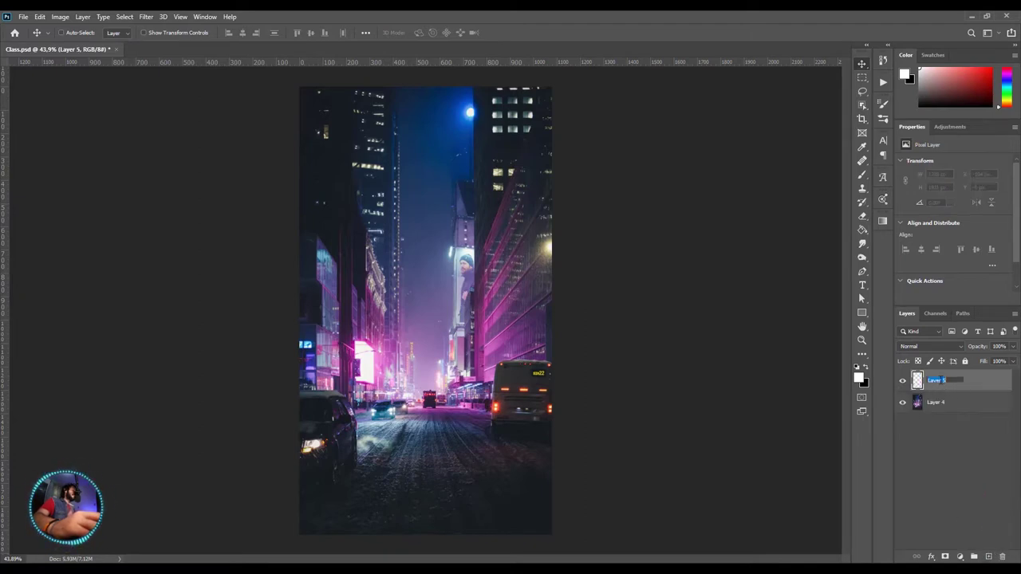
pyautogui.write('Snow 1')
pyautogui.press('Return')
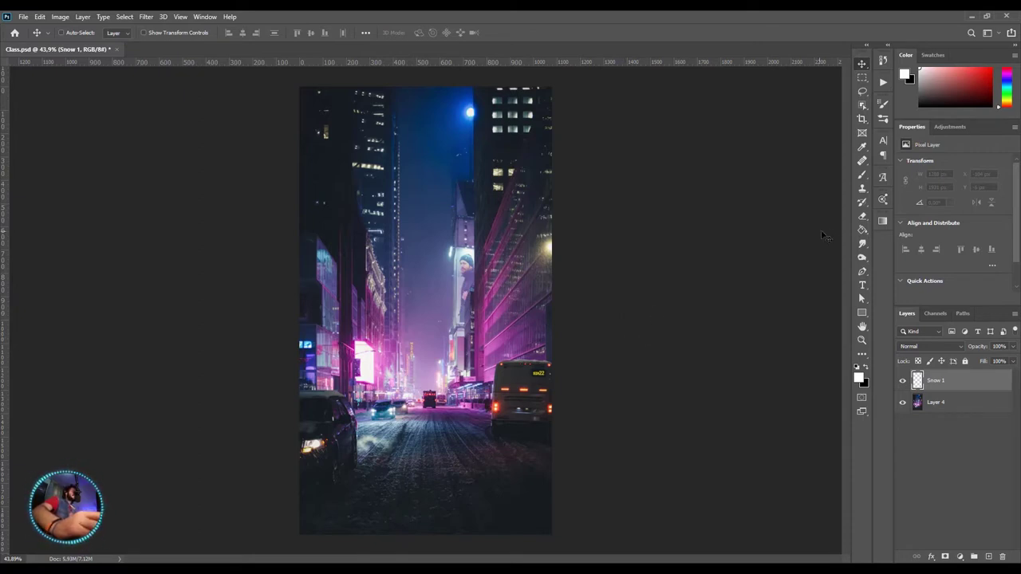
# Fill the whole Snow 1 layer with white using the Paint Bucket
pyautogui.click(865, 231)
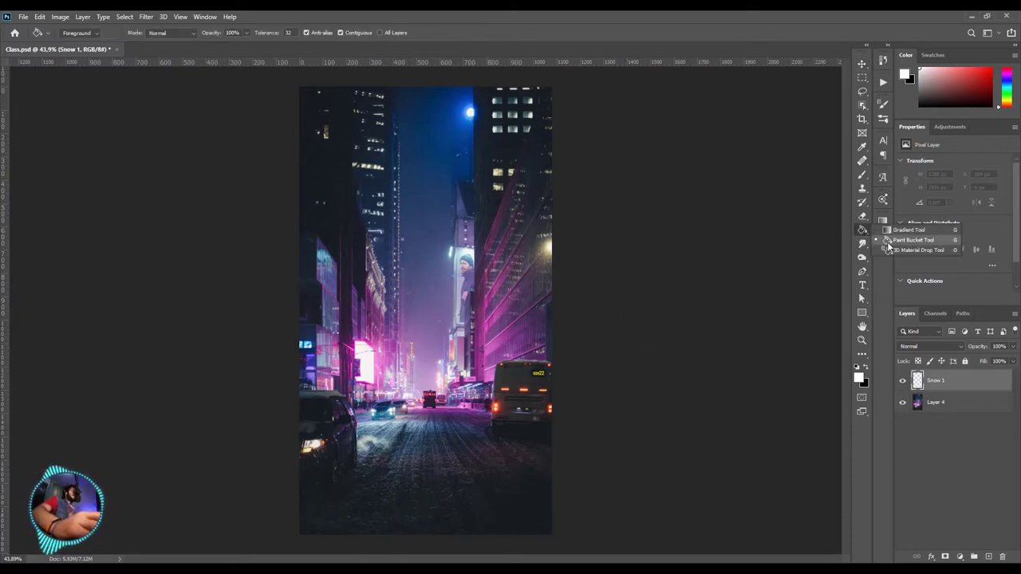
pyautogui.click(889, 242)
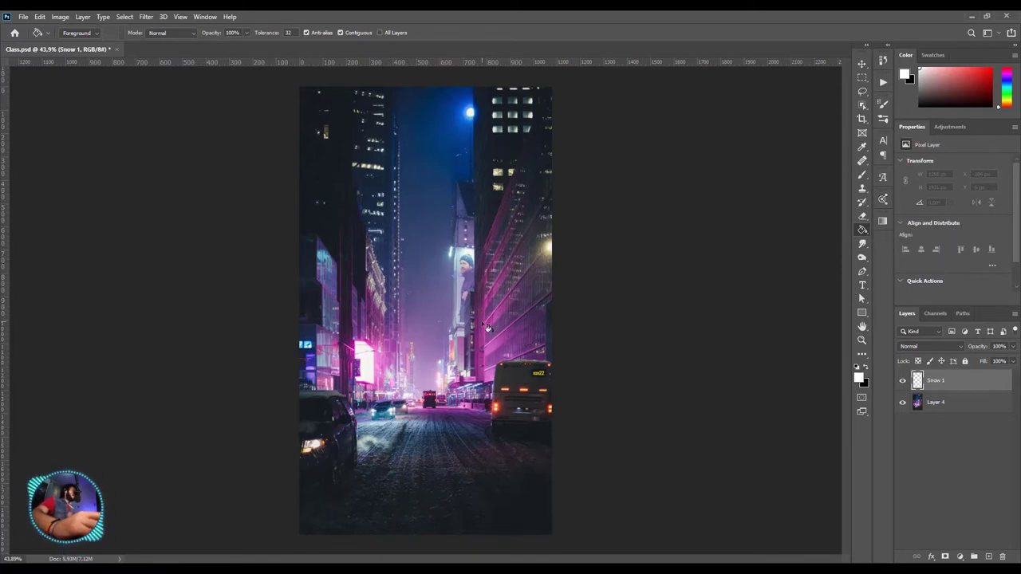
pyautogui.click(516, 347)
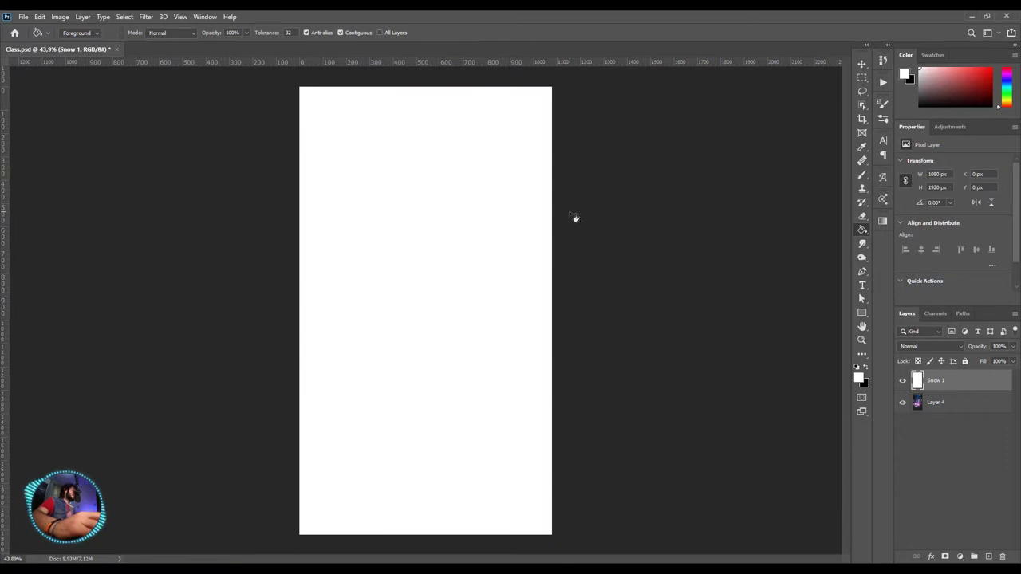
pyautogui.press('v')
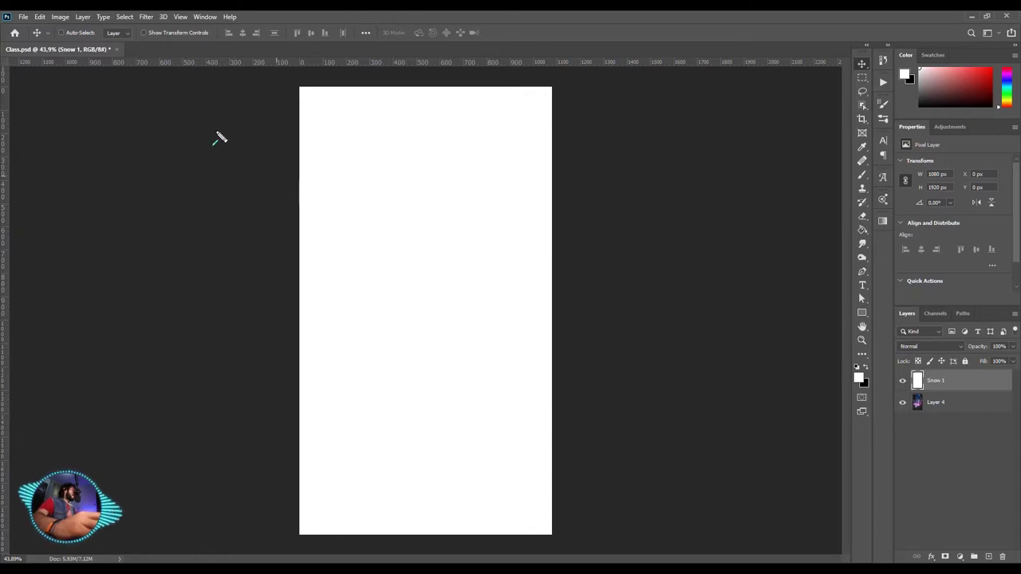
pyautogui.moveTo(274, 201); pyautogui.dragTo(149, 25)
# Add 60% Gaussian monochromatic noise to the Snow 1 layer
pyautogui.click(147, 17)
pyautogui.moveTo(204, 188)
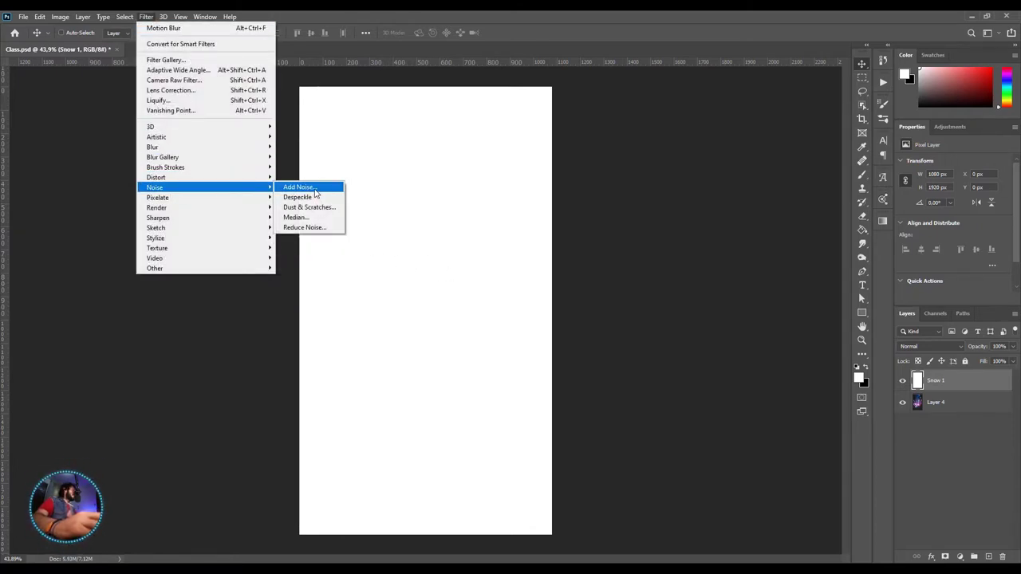
pyautogui.click(311, 188)
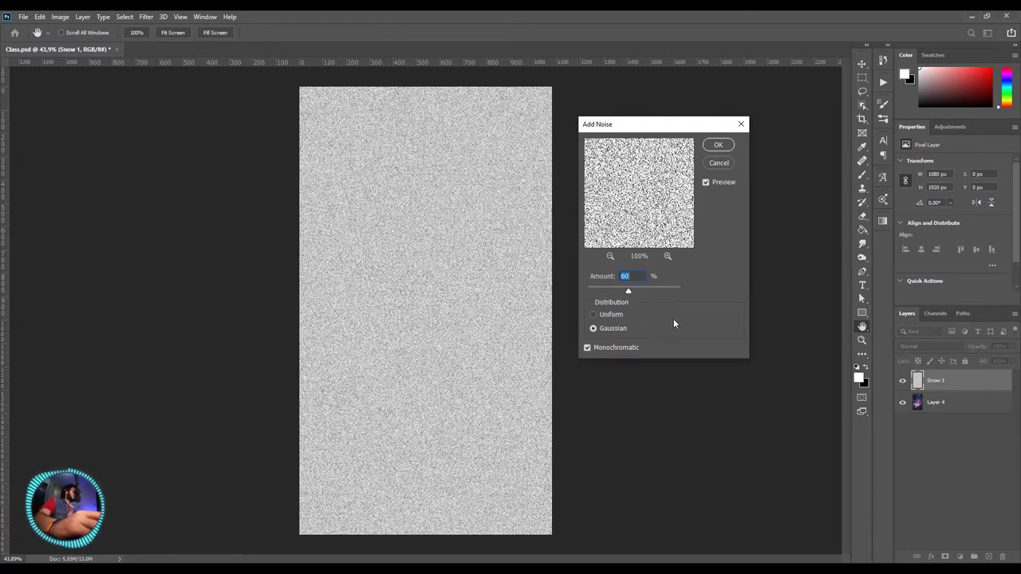
pyautogui.moveTo(703, 304); pyautogui.dragTo(642, 328)
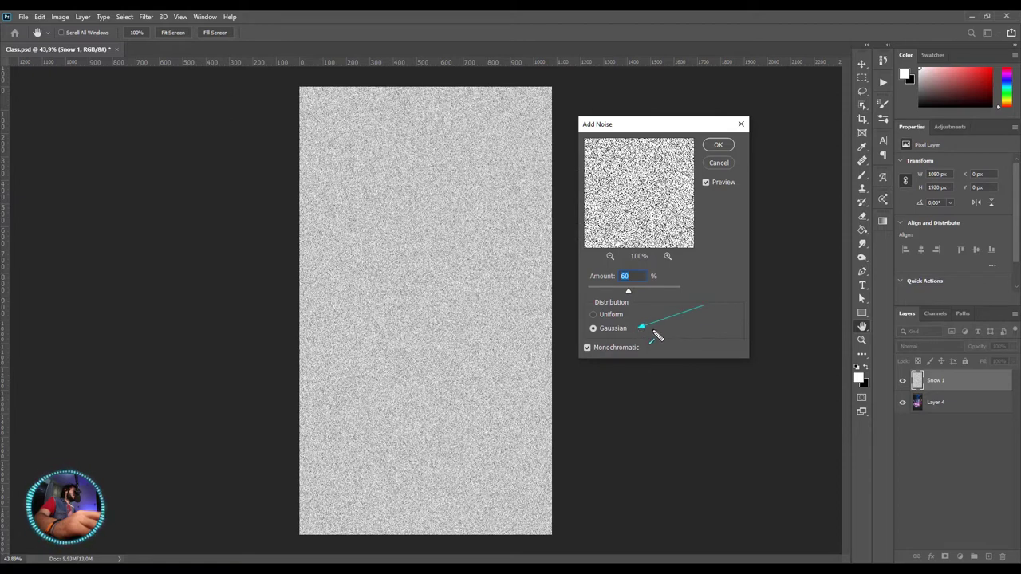
pyautogui.moveTo(708, 334); pyautogui.dragTo(650, 349)
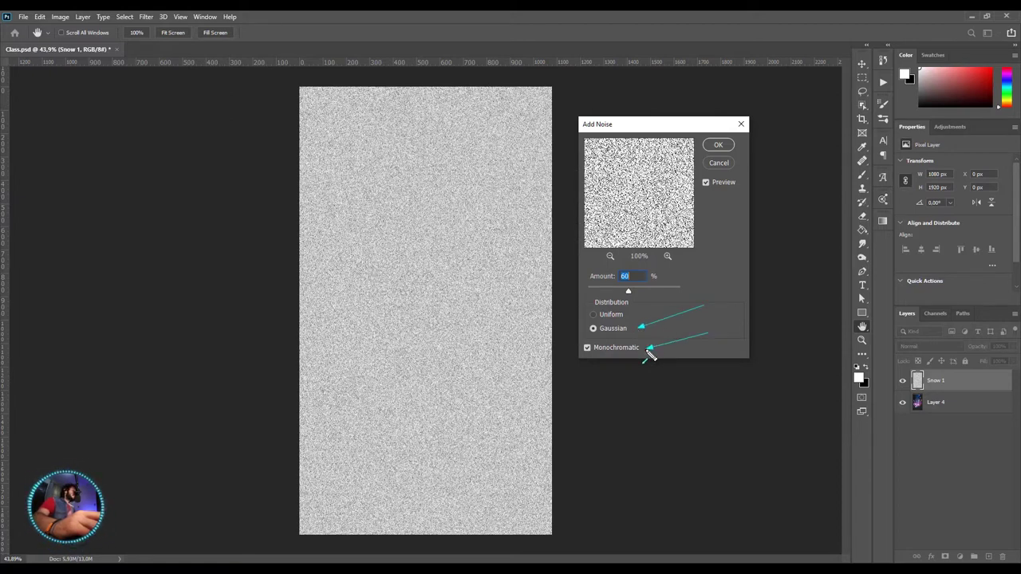
pyautogui.click(588, 349)
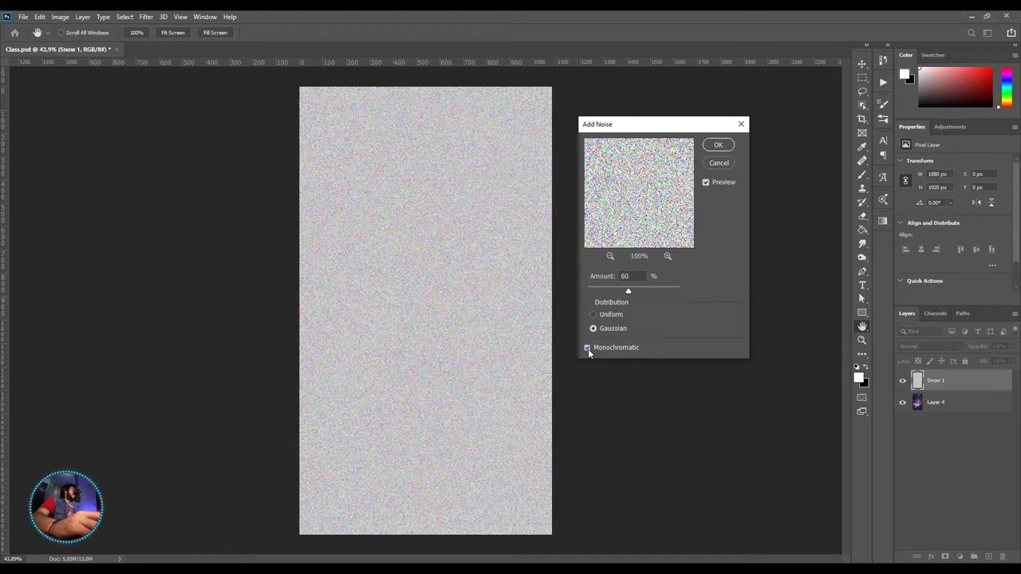
pyautogui.click(721, 147)
# Zoom in and out to inspect the noise grain on Snow 1
pyautogui.press('v')
pyautogui.scroll(-1, 412, 311)
pyautogui.scroll(2, 413, 304)
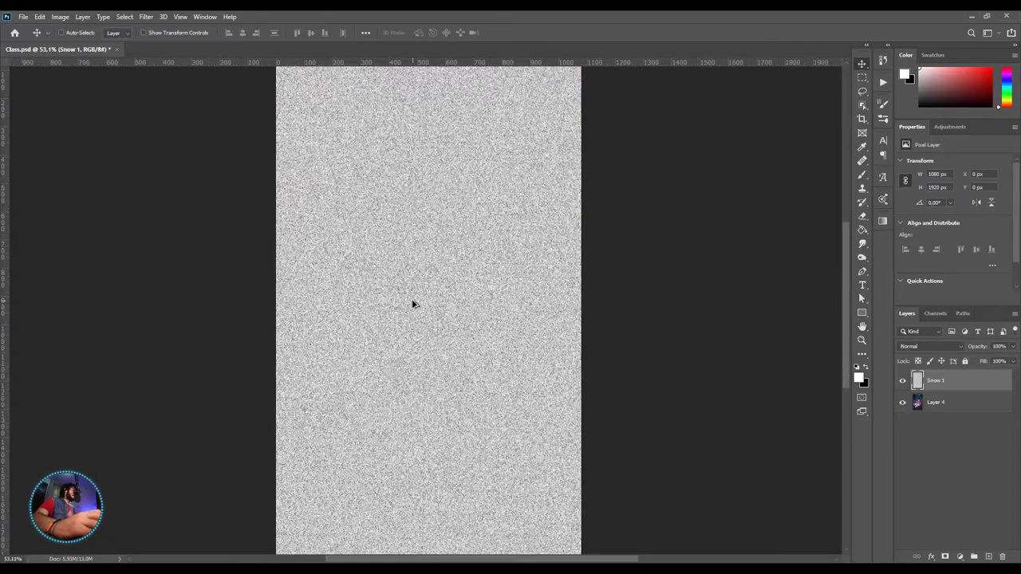
pyautogui.scroll(2, 449, 209)
pyautogui.scroll(3, 447, 220)
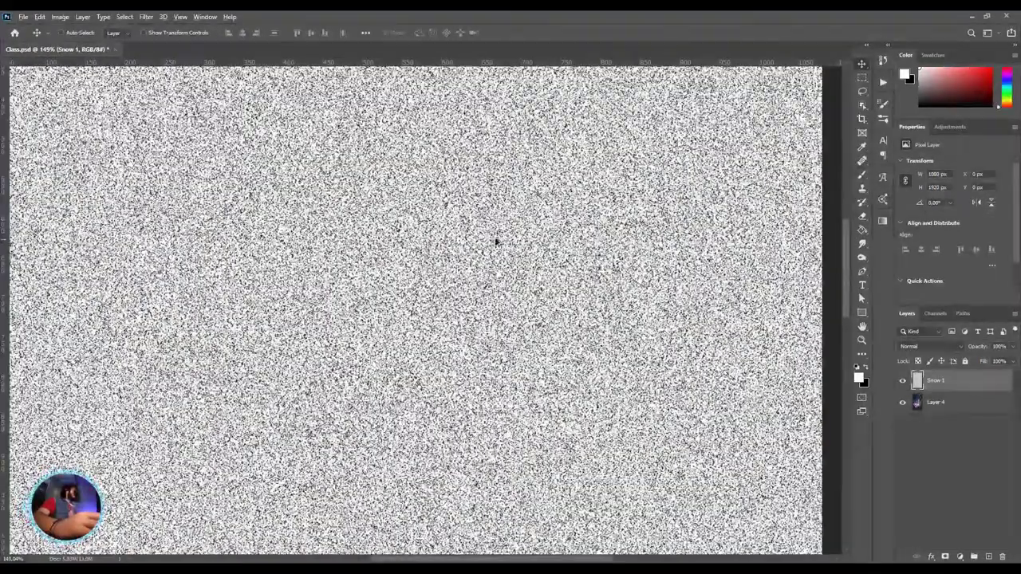
pyautogui.scroll(-3, 317, 258)
pyautogui.scroll(3, 456, 241)
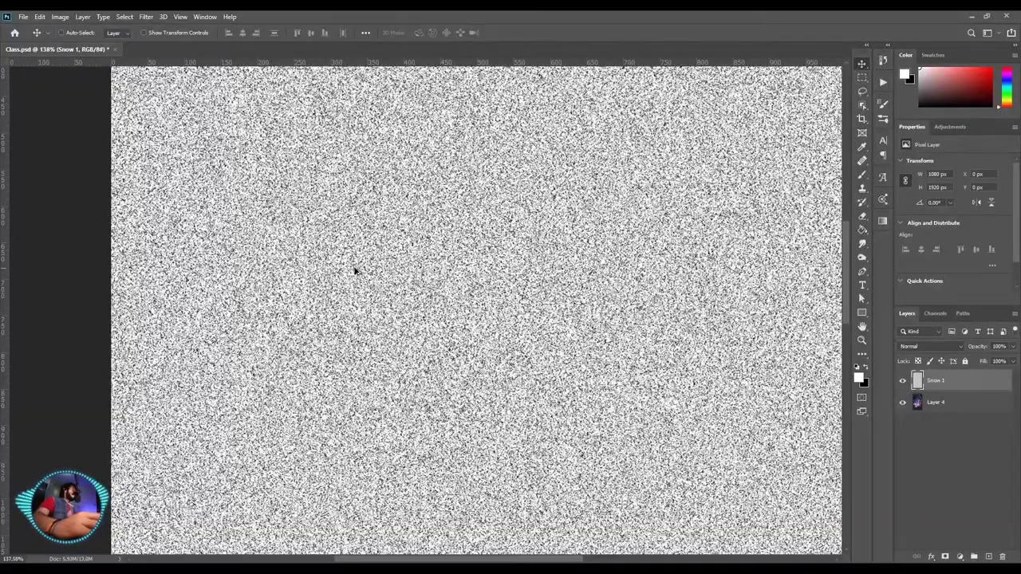
pyautogui.scroll(-3, 355, 271)
pyautogui.scroll(1, 476, 244)
pyautogui.scroll(4, 476, 248)
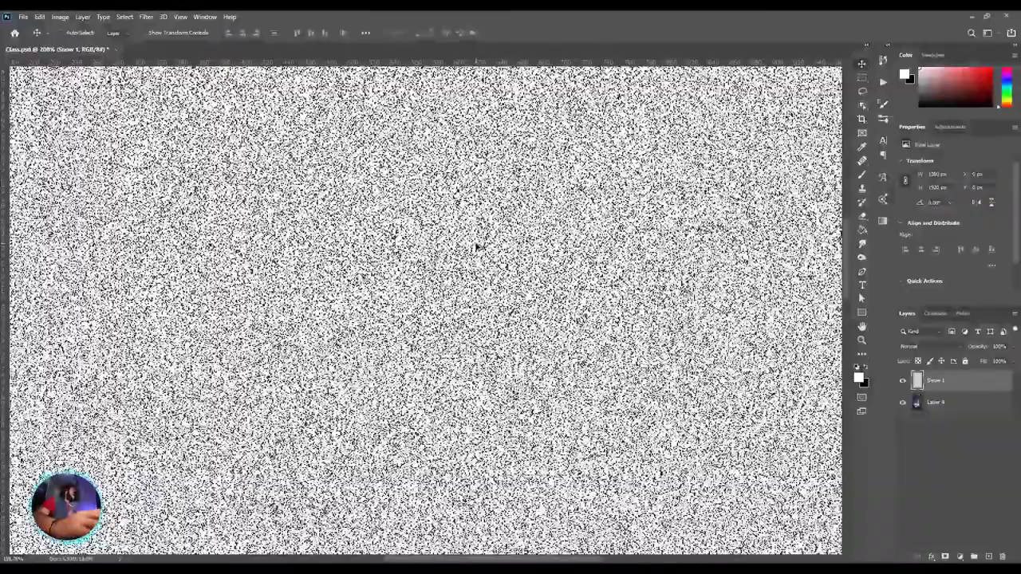
pyautogui.scroll(-4, 478, 216)
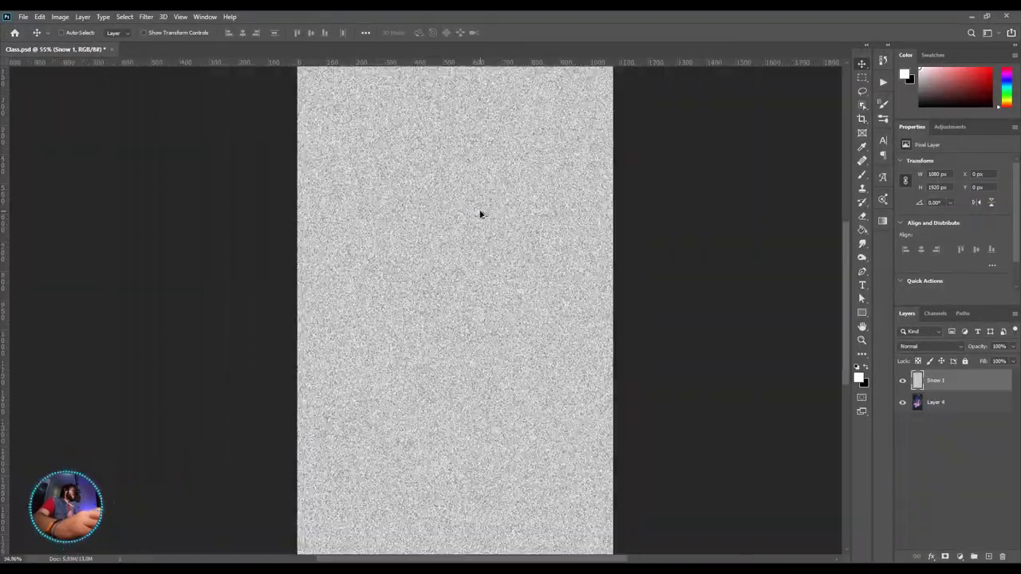
pyautogui.scroll(-2, 450, 242)
pyautogui.scroll(1, 451, 243)
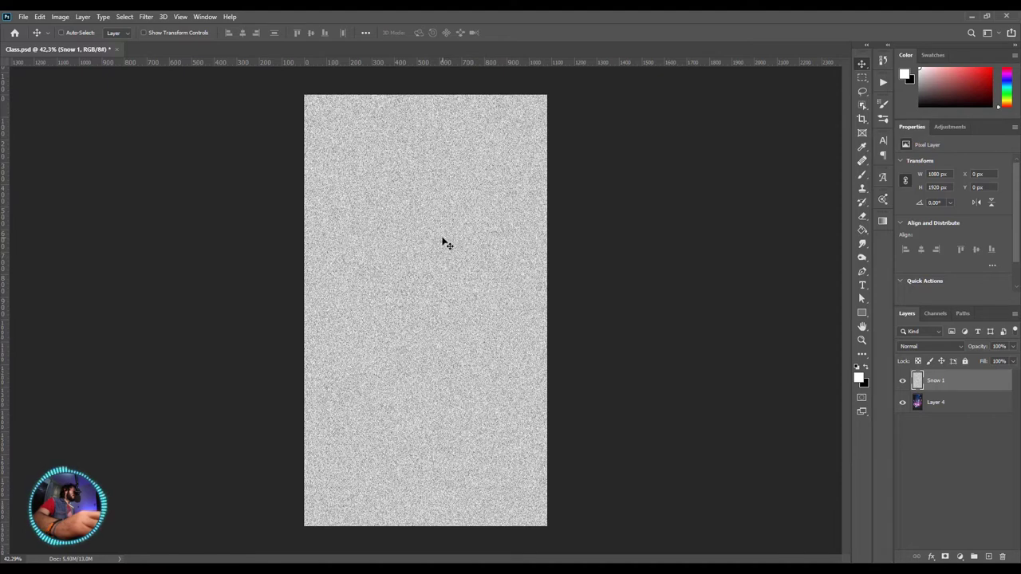
# Apply Sketch > Torn Edges with balance 41, smoothness 13, contrast 18
pyautogui.click(147, 17)
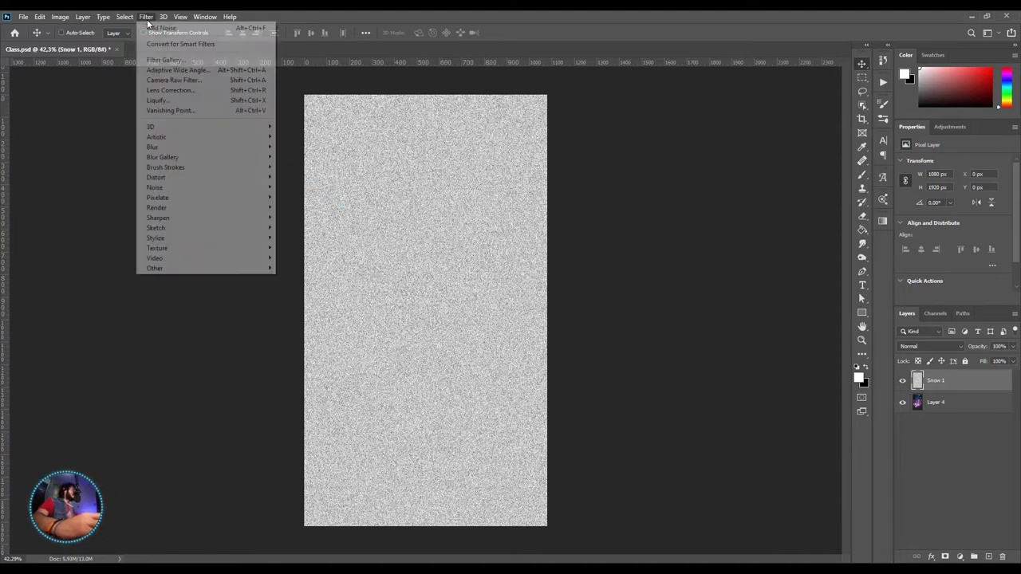
pyautogui.click(155, 61)
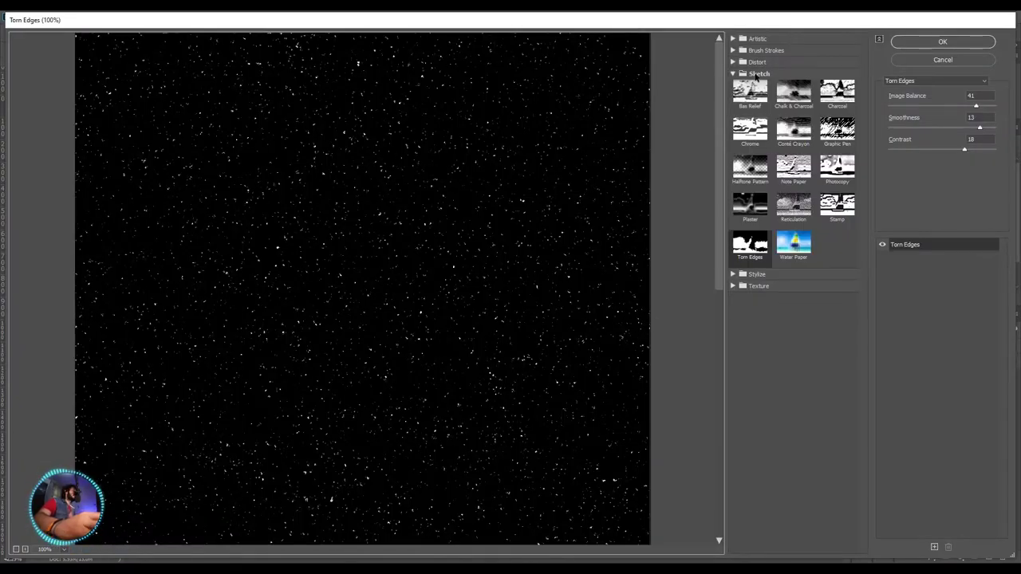
pyautogui.click(756, 73)
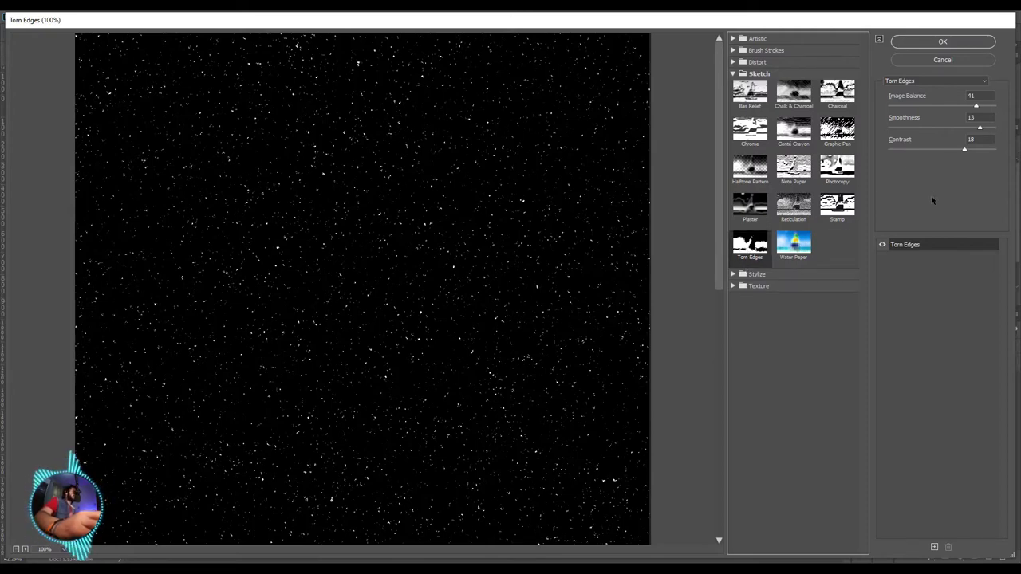
pyautogui.click(897, 149)
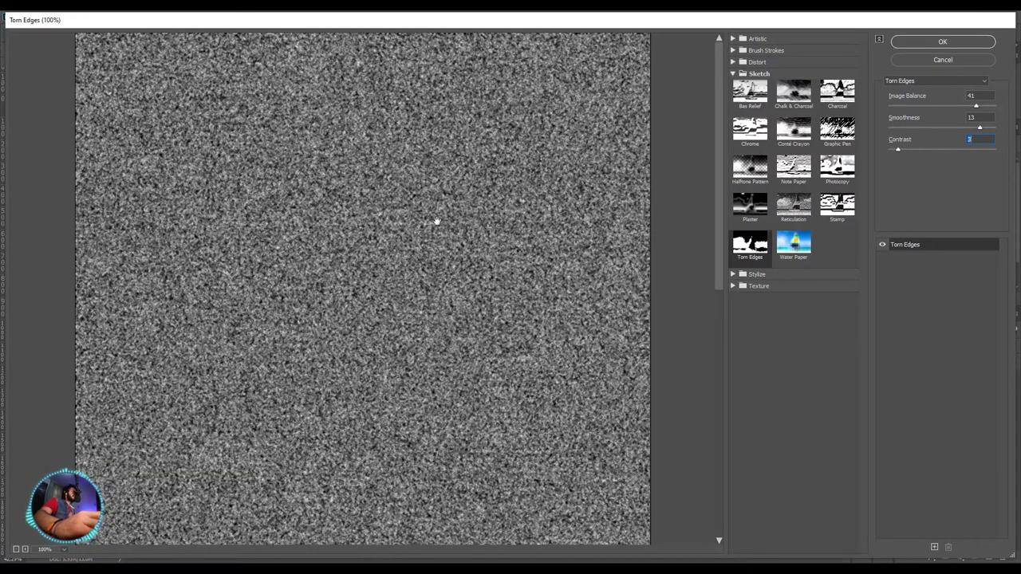
pyautogui.click(965, 149)
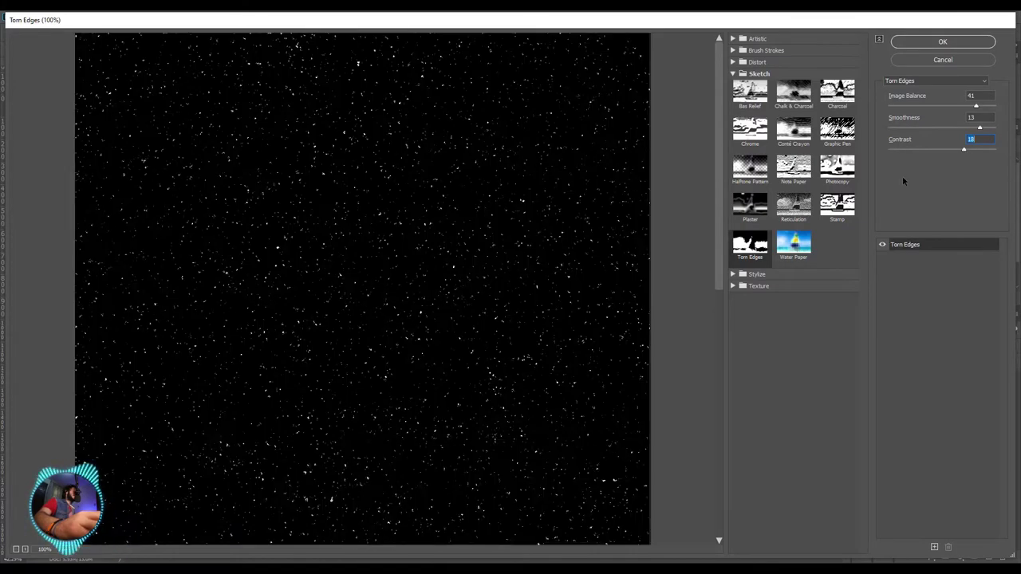
pyautogui.click(926, 45)
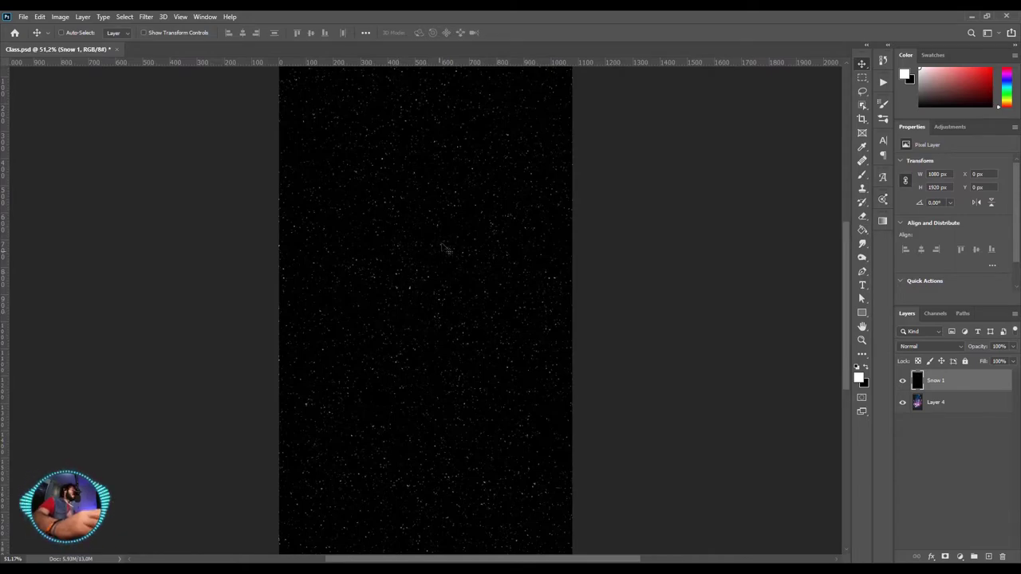
# Zoom in and out to inspect the white snow specks on black
pyautogui.scroll(2, 451, 223)
pyautogui.scroll(5, 478, 176)
pyautogui.scroll(2, 501, 141)
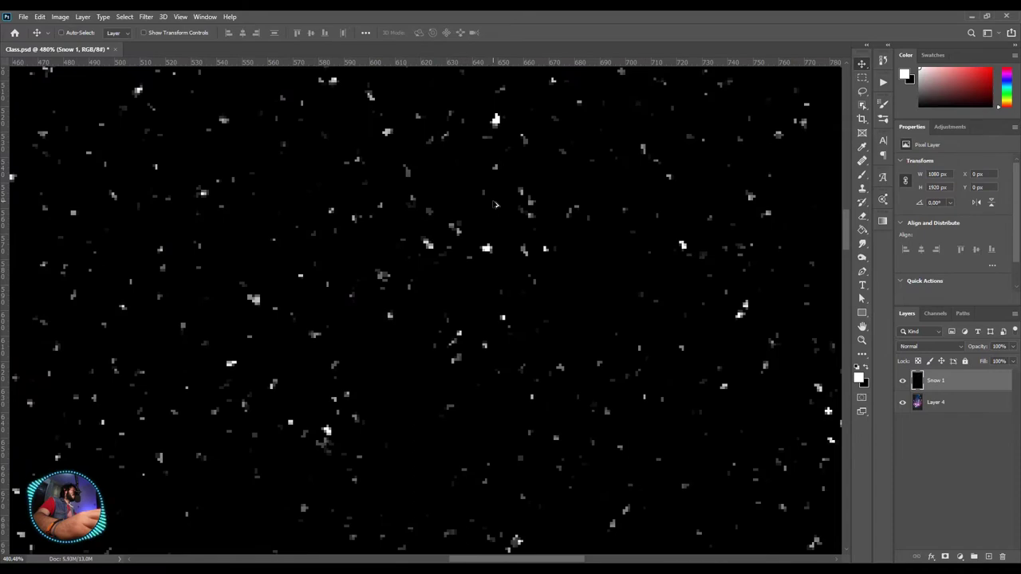
pyautogui.scroll(-2, 479, 216)
pyautogui.scroll(-1, 435, 233)
pyautogui.scroll(-1, 434, 231)
pyautogui.scroll(-1, 458, 231)
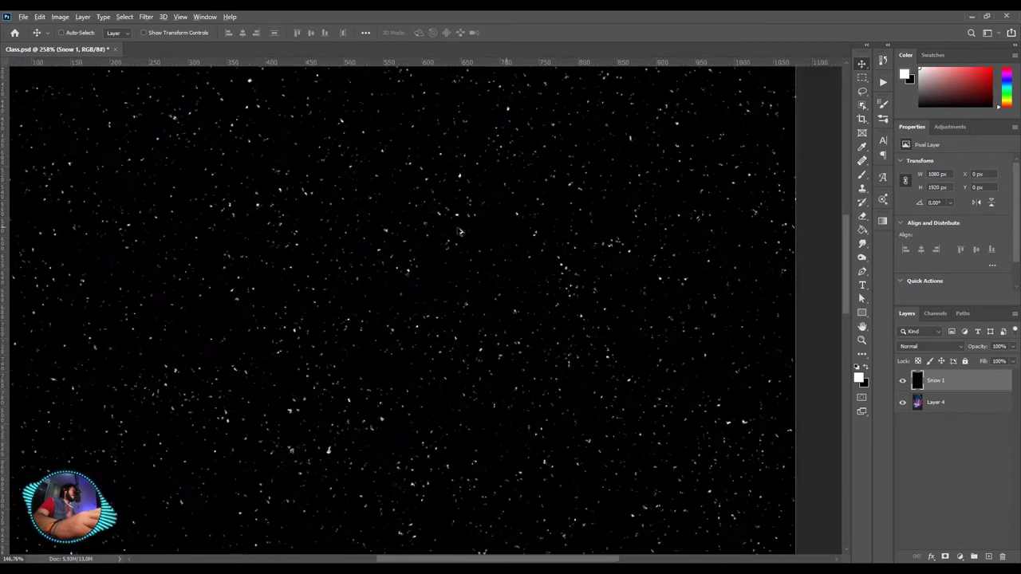
pyautogui.scroll(2, 479, 232)
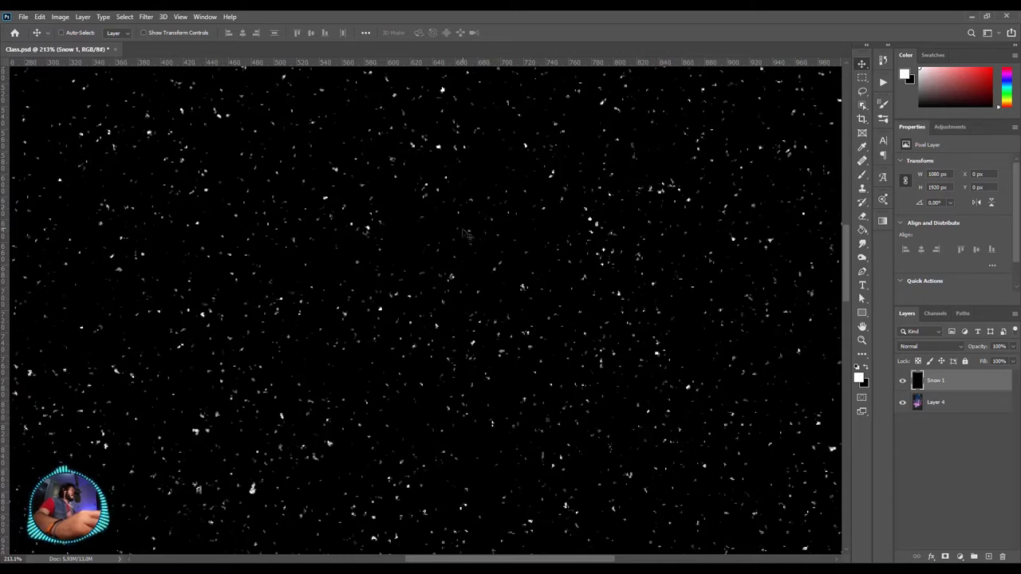
# Blur Snow 1 with a 0.5-pixel Gaussian Blur and fit the canvas on screen
pyautogui.click(146, 17)
pyautogui.moveTo(153, 147)
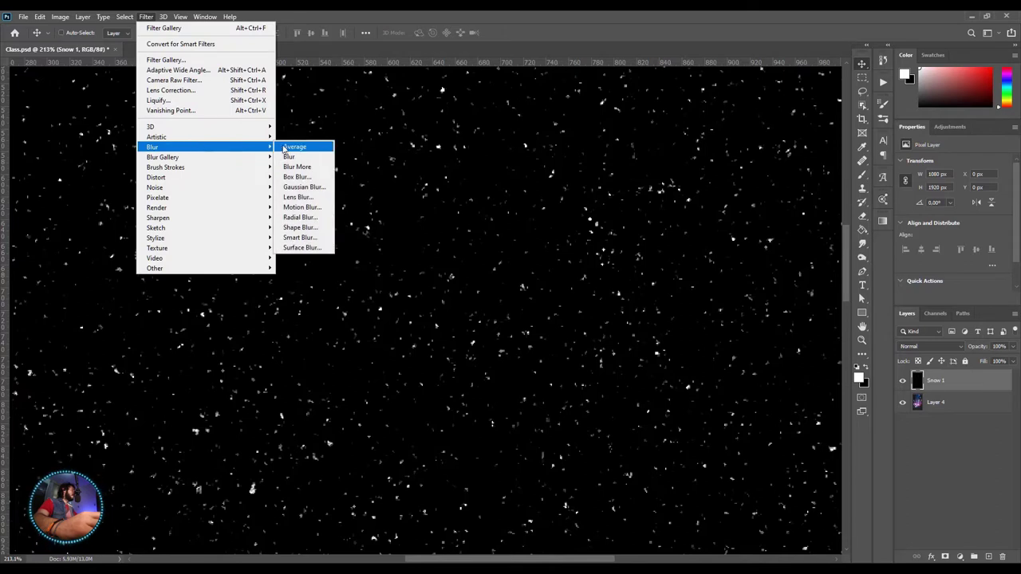
pyautogui.click(320, 189)
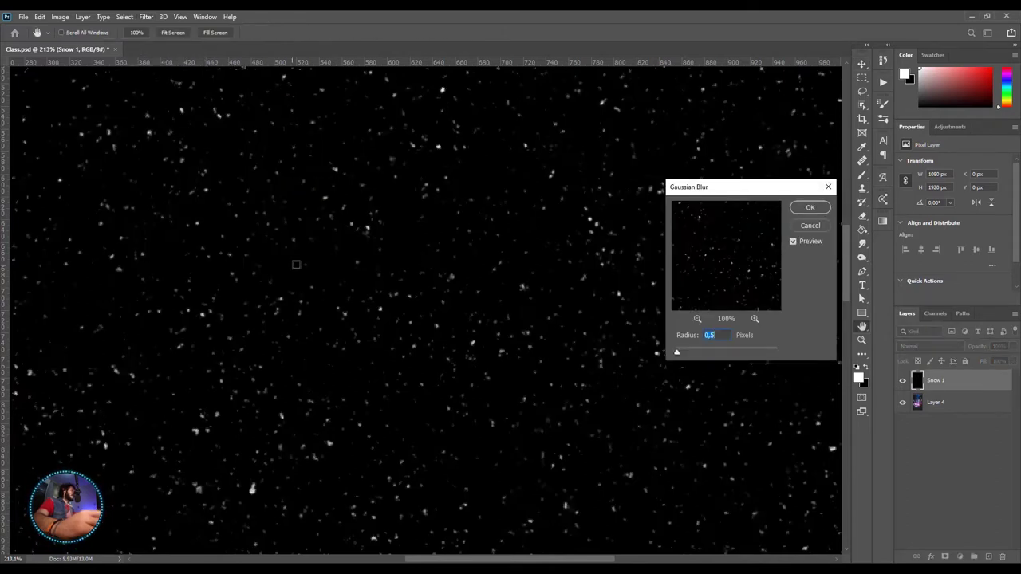
pyautogui.click(690, 351)
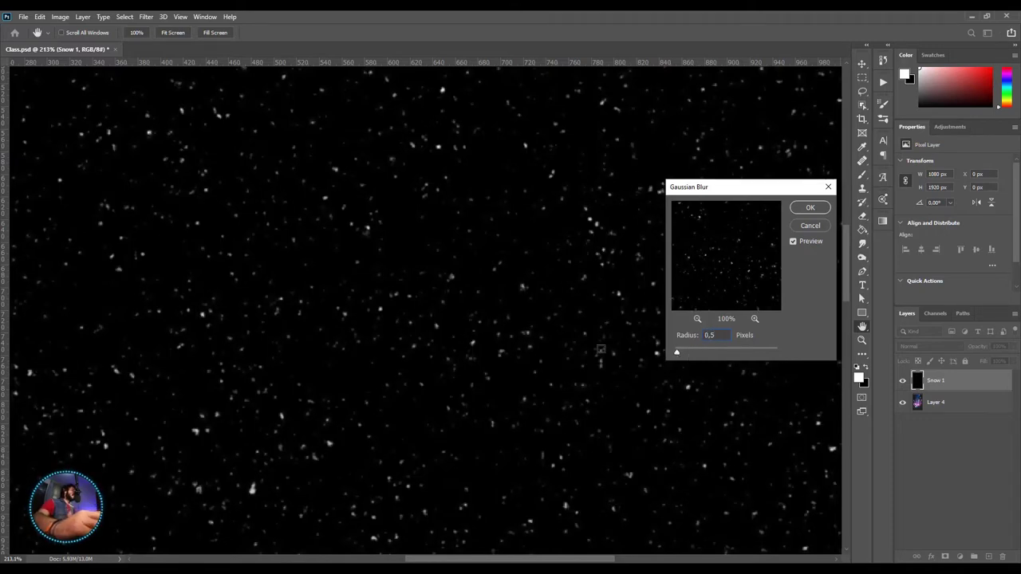
pyautogui.click(802, 209)
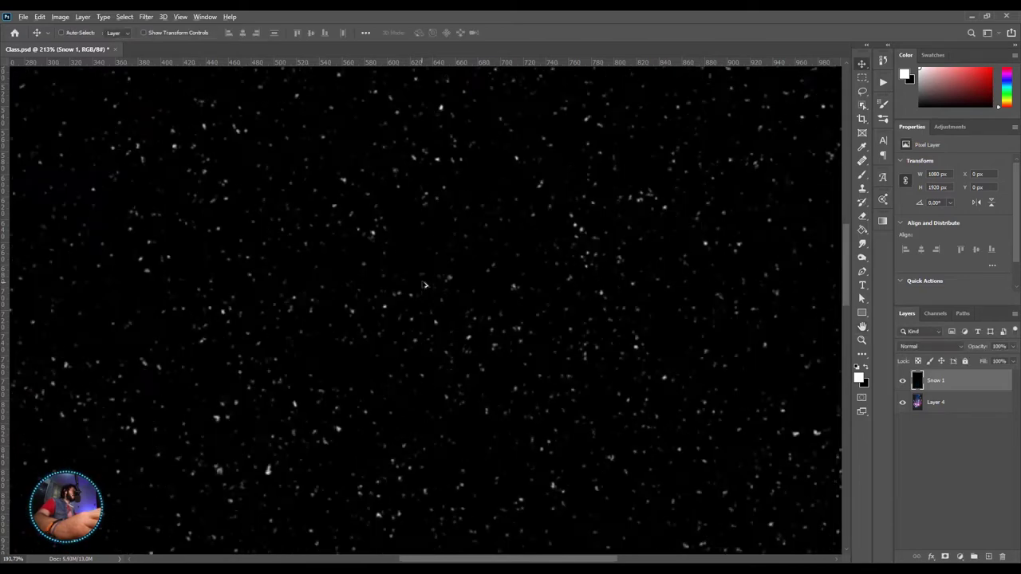
pyautogui.hotkey('ctrl', '0')
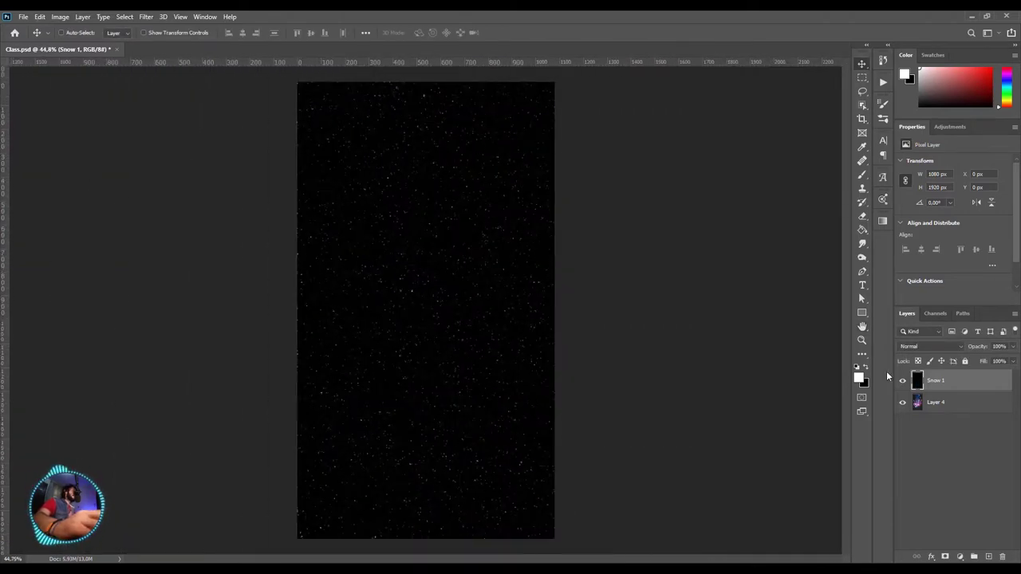
# Set Snow 1's blend mode to Screen and zoom to check the snow over the street
pyautogui.click(901, 347)
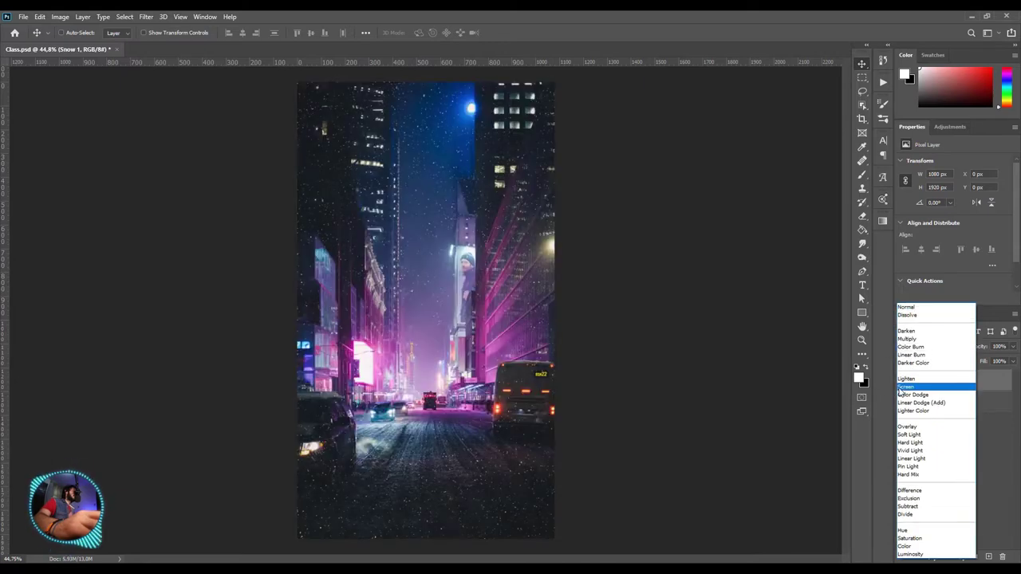
pyautogui.click(910, 391)
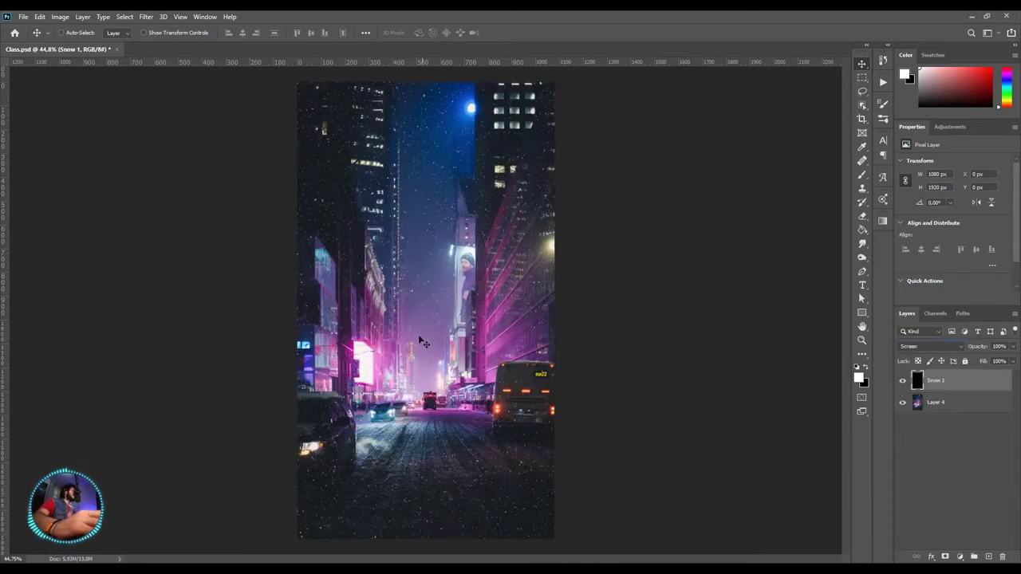
pyautogui.scroll(2, 435, 207)
pyautogui.scroll(3, 435, 208)
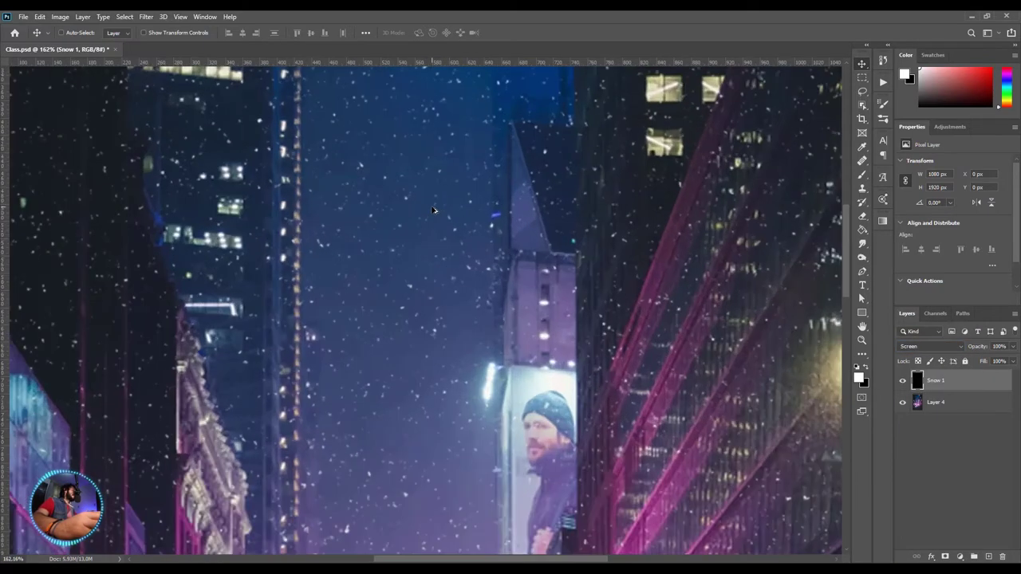
pyautogui.scroll(2, 434, 207)
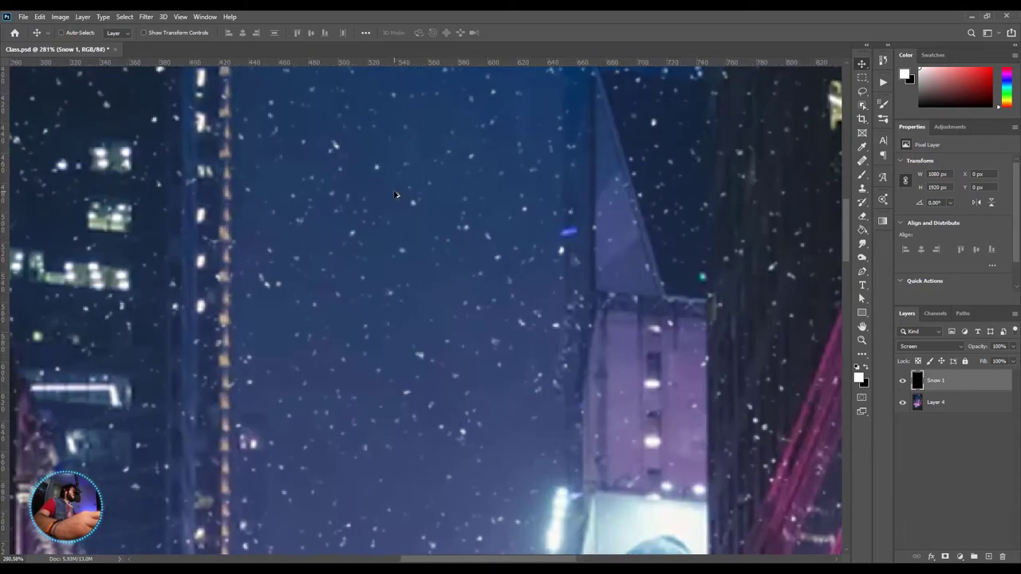
pyautogui.scroll(1, 433, 207)
pyautogui.scroll(-5, 437, 239)
pyautogui.scroll(-4, 441, 266)
pyautogui.scroll(1, 441, 266)
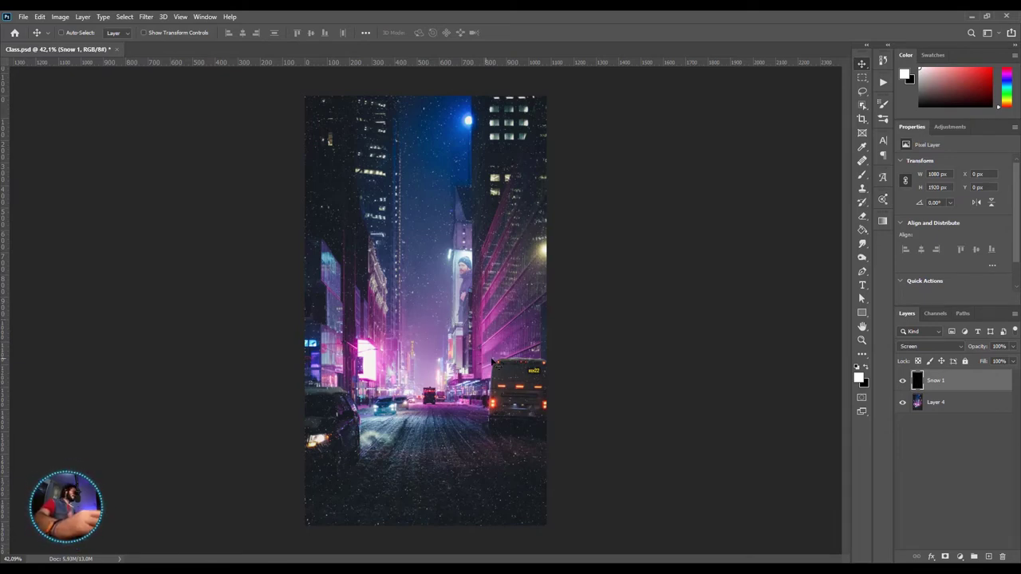
# Duplicate Snow 1 and rename the copy Snow 2
pyautogui.hotkey('ctrl', 'j')
pyautogui.doubleClick(942, 381)
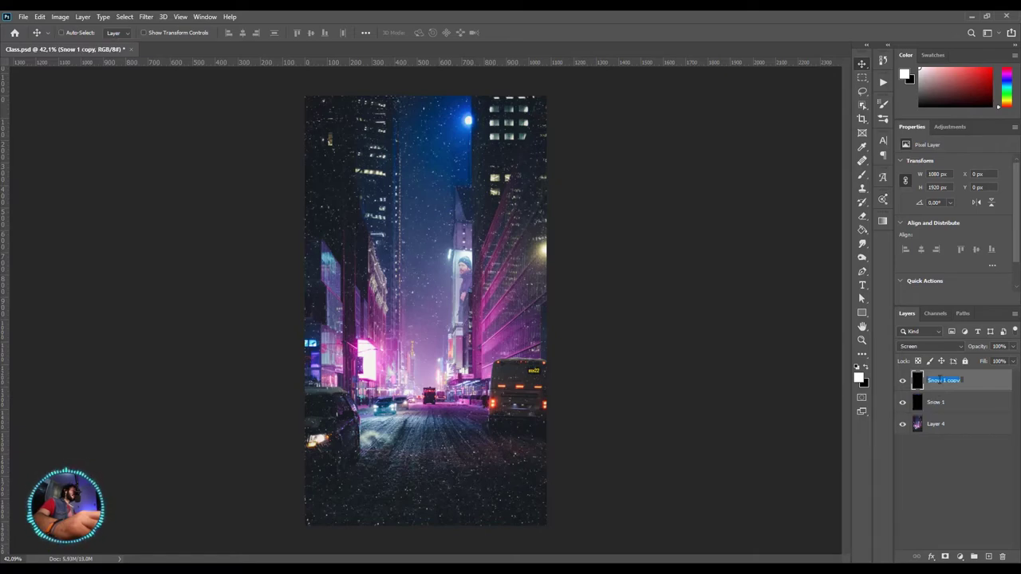
pyautogui.write('Snow 2')
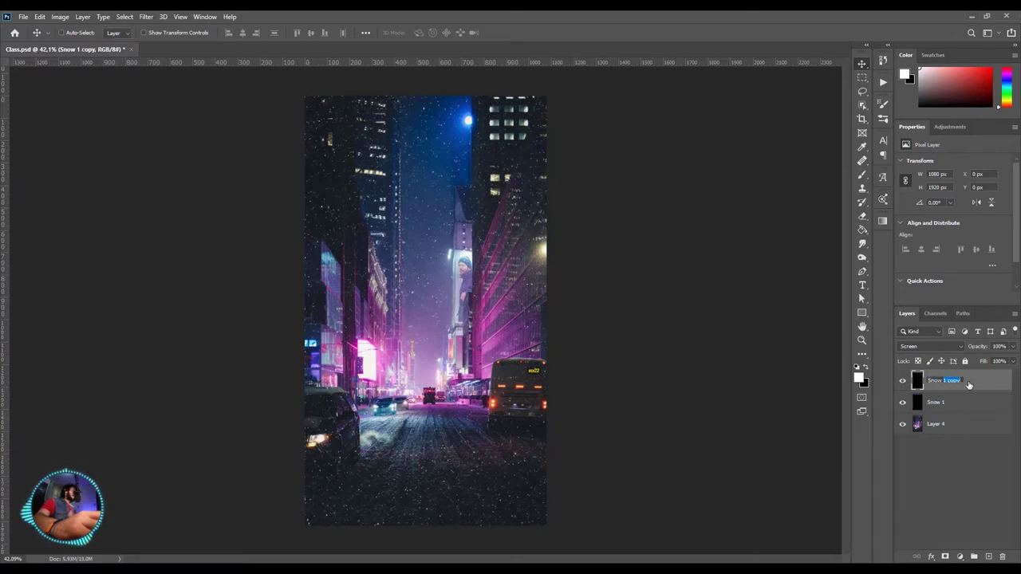
pyautogui.press('Return')
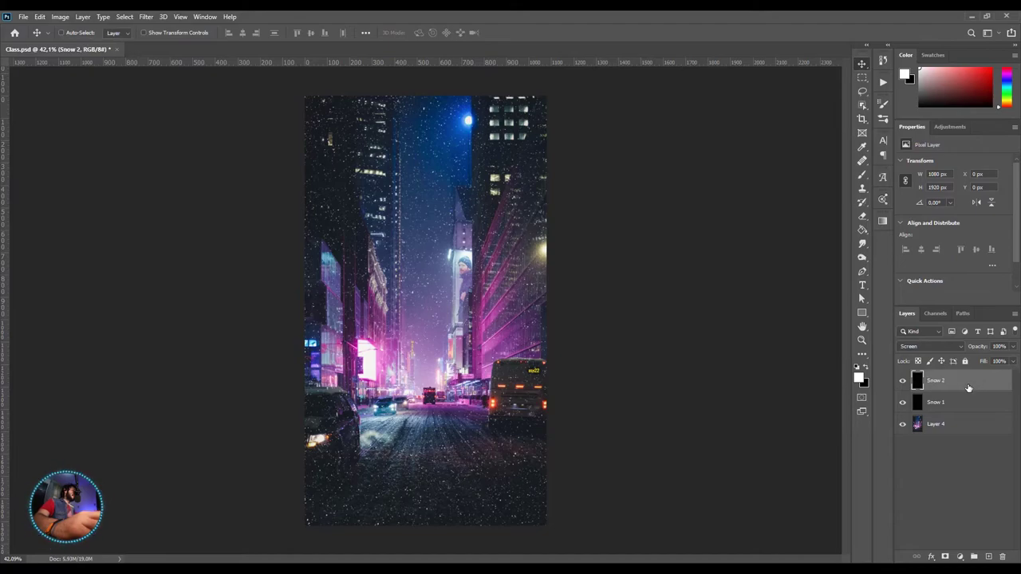
# Toggle Snow 2's visibility off and on to compare the snow density
pyautogui.scroll(2, 463, 318)
pyautogui.scroll(3, 455, 280)
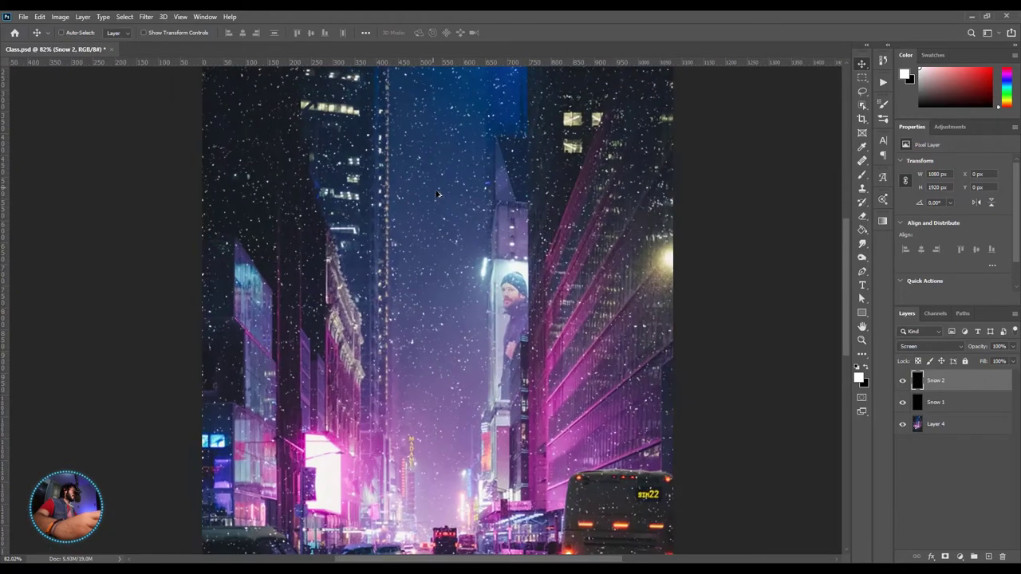
pyautogui.scroll(3, 440, 198)
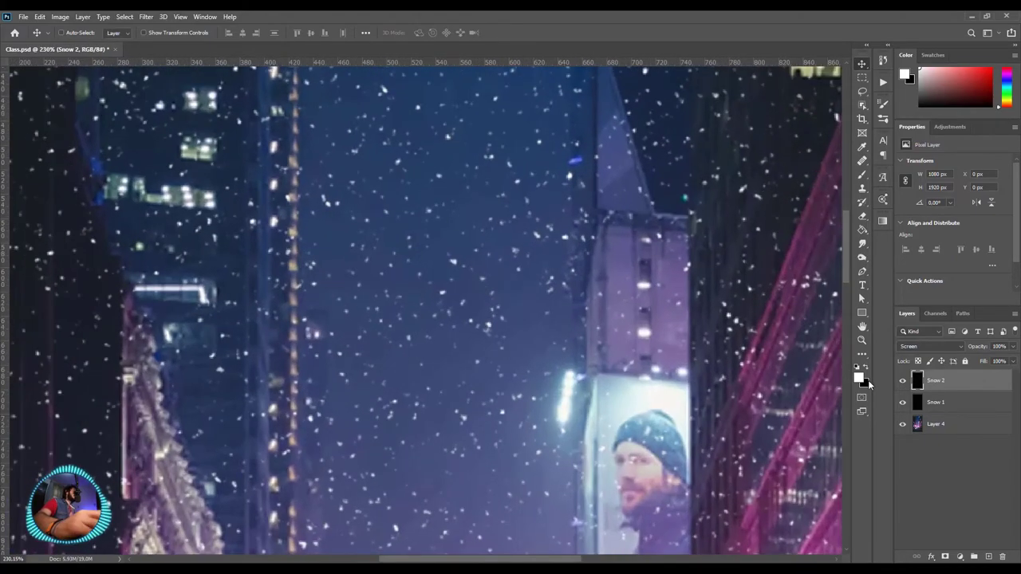
pyautogui.click(904, 381)
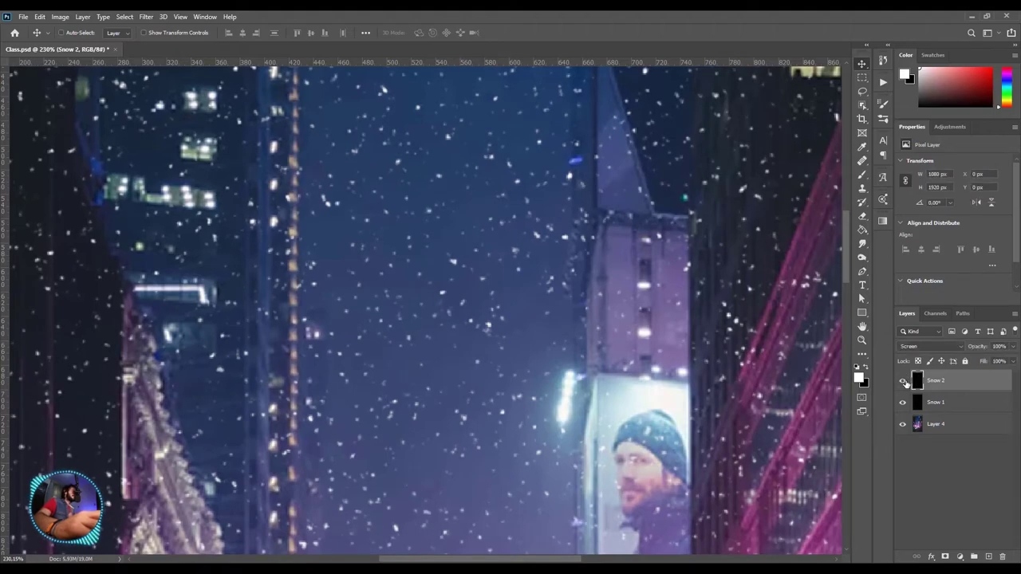
pyautogui.click(904, 381)
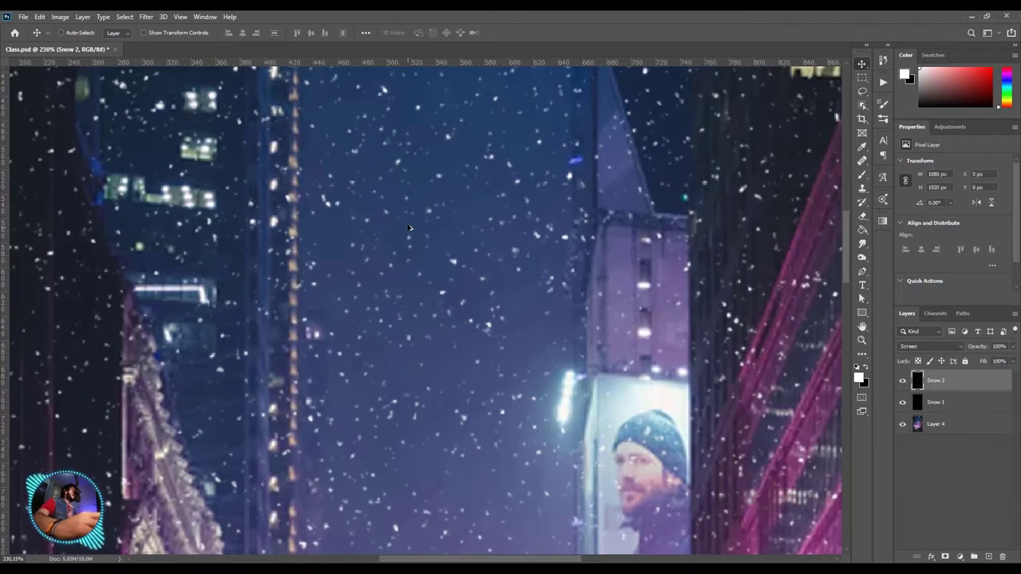
pyautogui.scroll(-3, 413, 245)
pyautogui.scroll(-2, 413, 245)
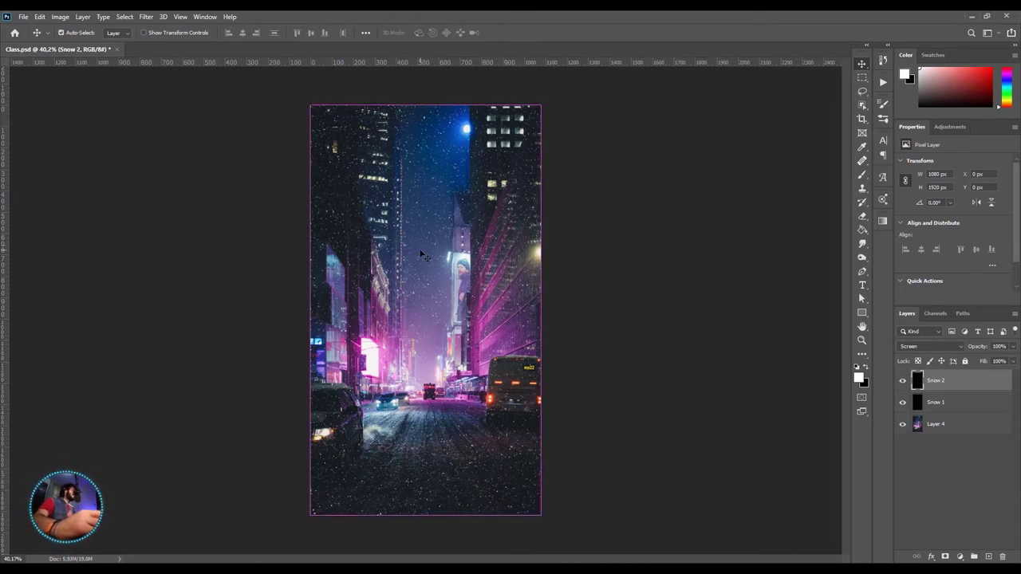
# Scale Snow 2 uniformly to 300% with Free Transform and commit it
pyautogui.hotkey('ctrl', 't')
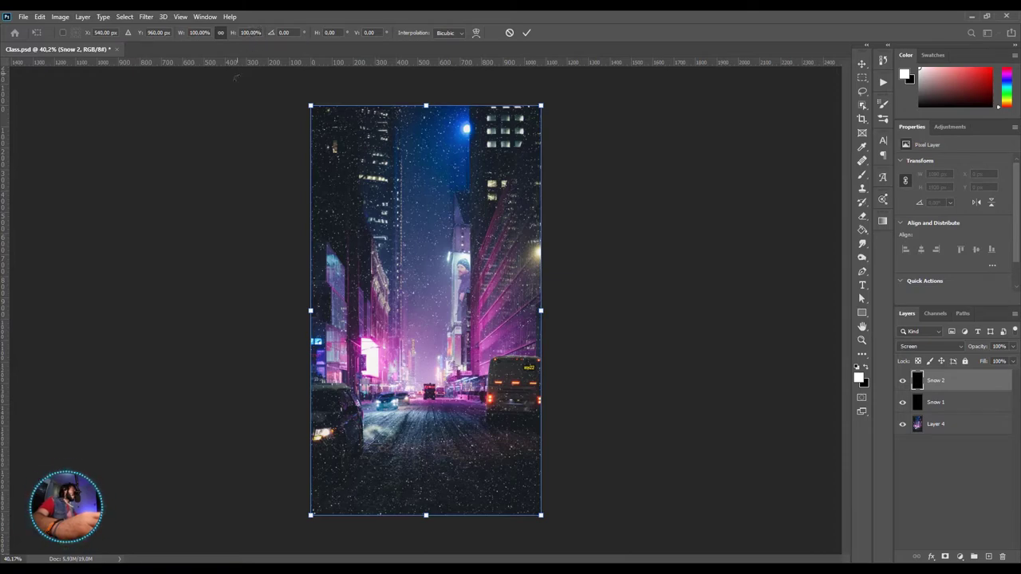
pyautogui.moveTo(240, 128); pyautogui.dragTo(222, 46)
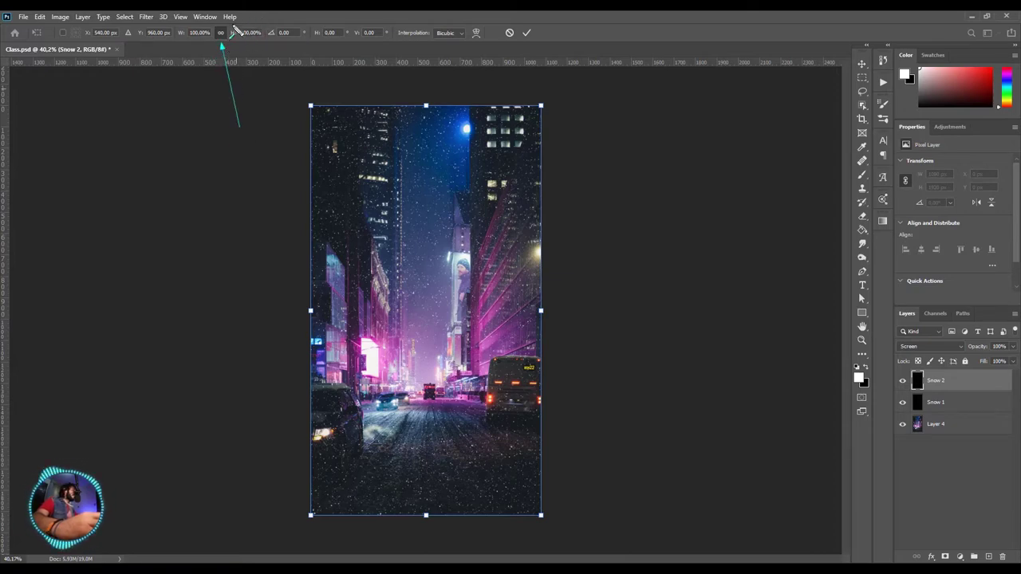
pyautogui.moveTo(259, 11); pyautogui.dragTo(229, 24)
pyautogui.moveTo(169, 32); pyautogui.dragTo(209, 32)
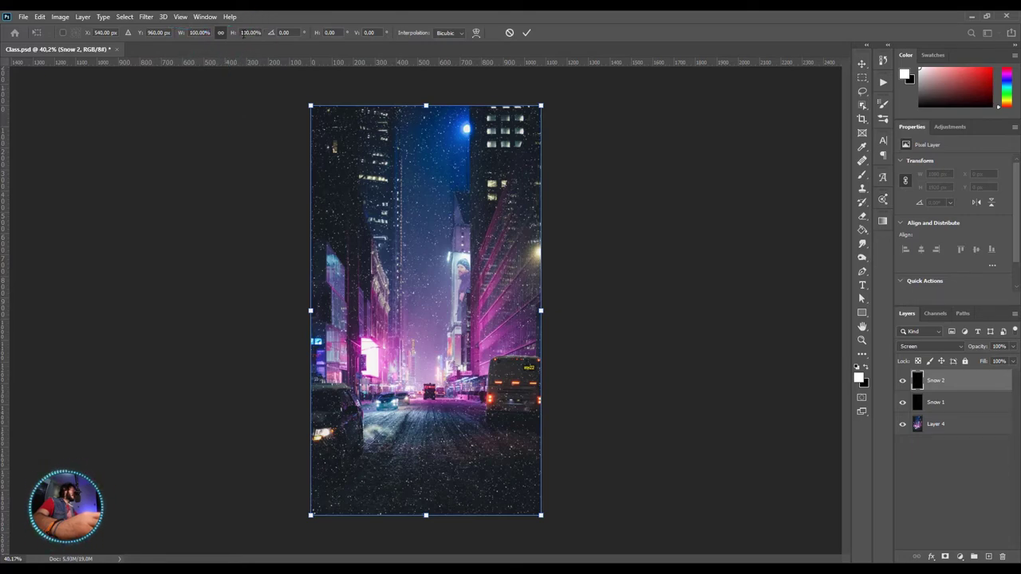
pyautogui.click(243, 33)
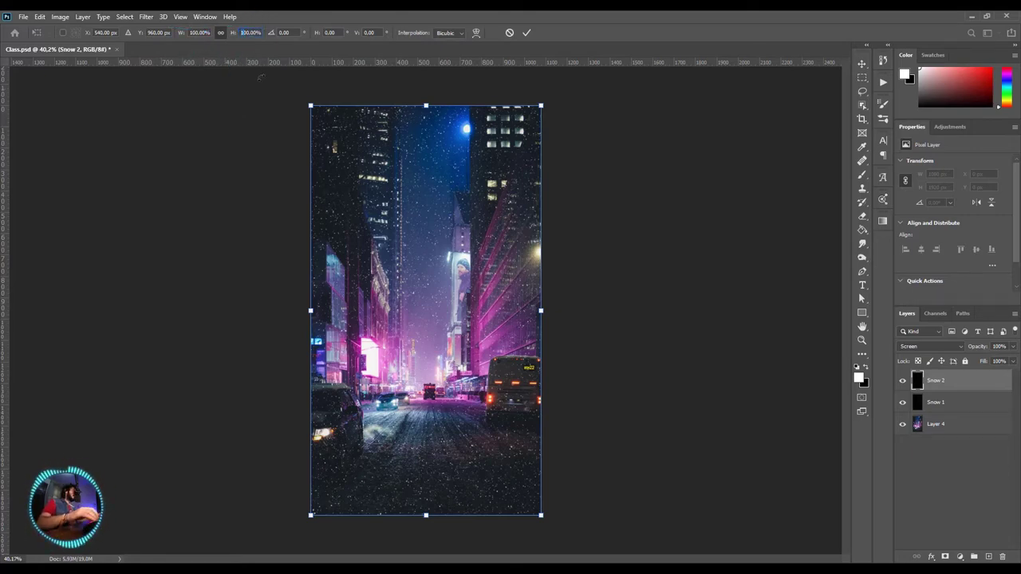
pyautogui.write('300')
pyautogui.press('Return')
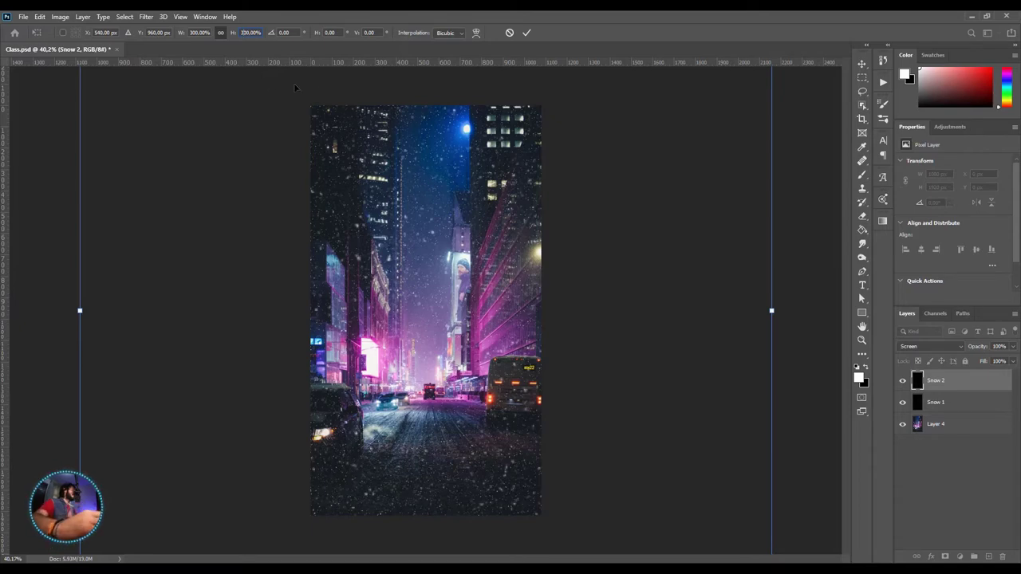
pyautogui.moveTo(391, 118); pyautogui.dragTo(523, 40)
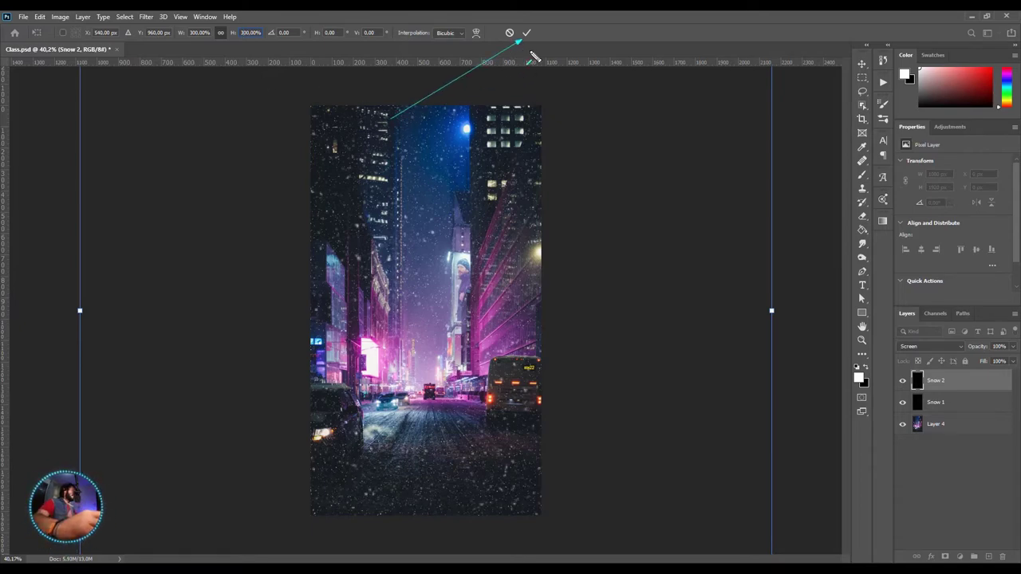
pyautogui.click(527, 33)
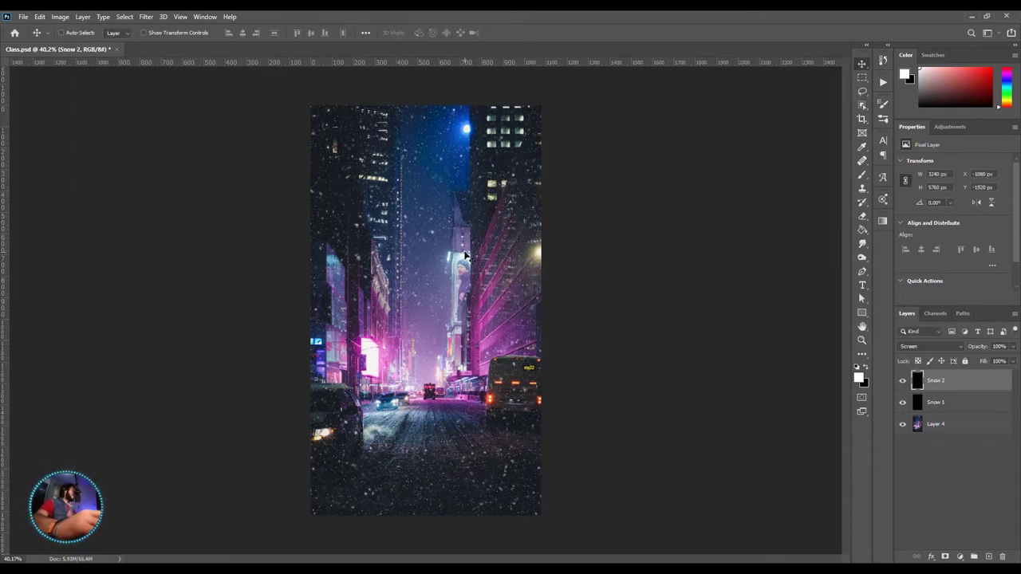
pyautogui.scroll(-2, 447, 259)
pyautogui.scroll(4, 435, 256)
pyautogui.scroll(1, 434, 256)
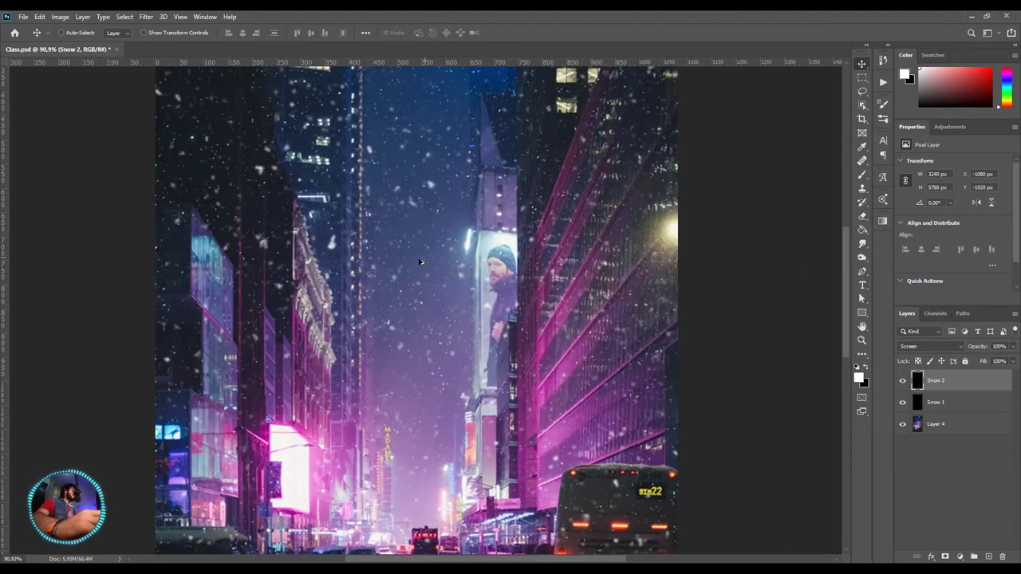
pyautogui.scroll(2, 419, 260)
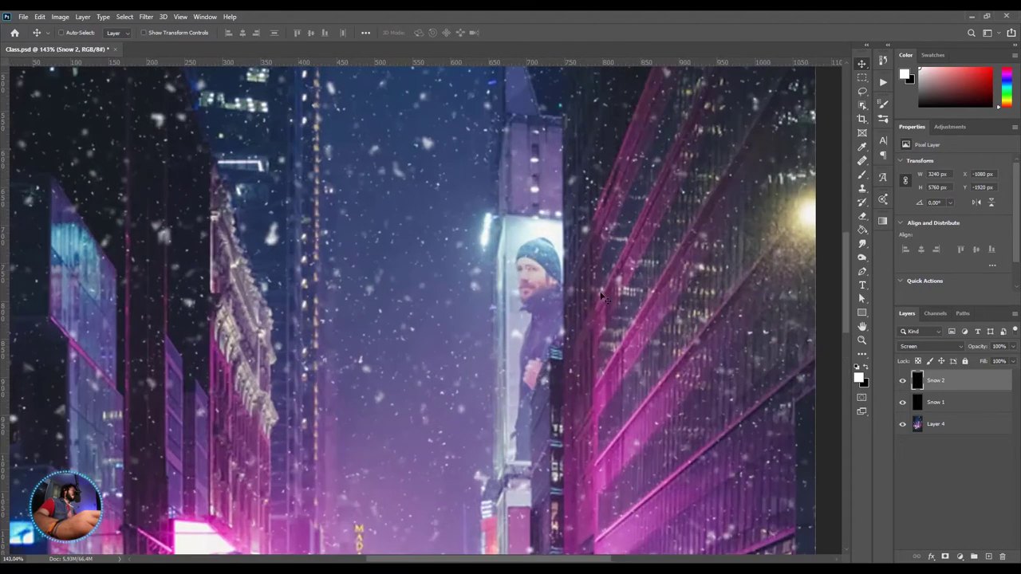
pyautogui.click(902, 403)
pyautogui.click(903, 381)
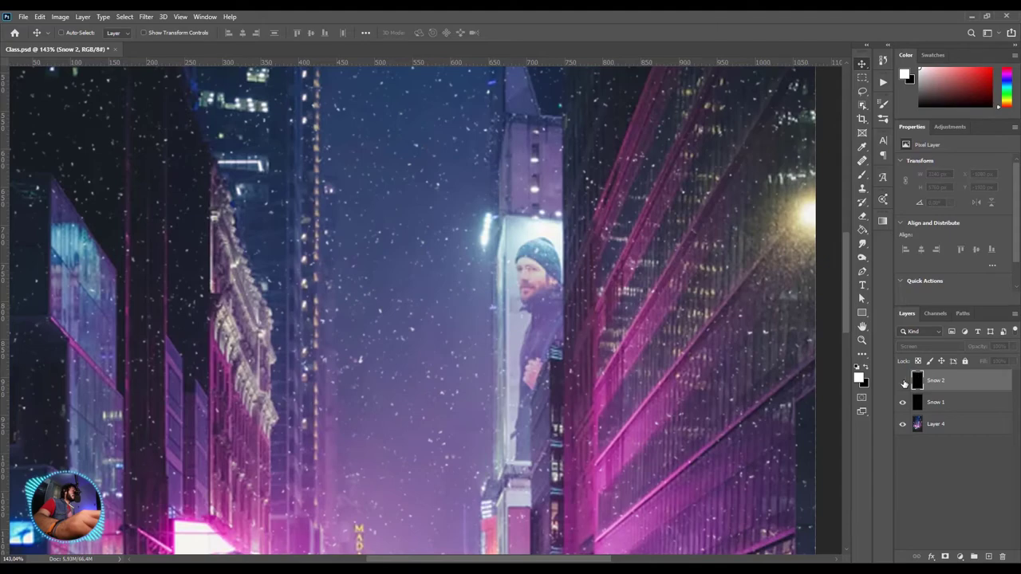
pyautogui.click(903, 380)
pyautogui.scroll(-2, 425, 241)
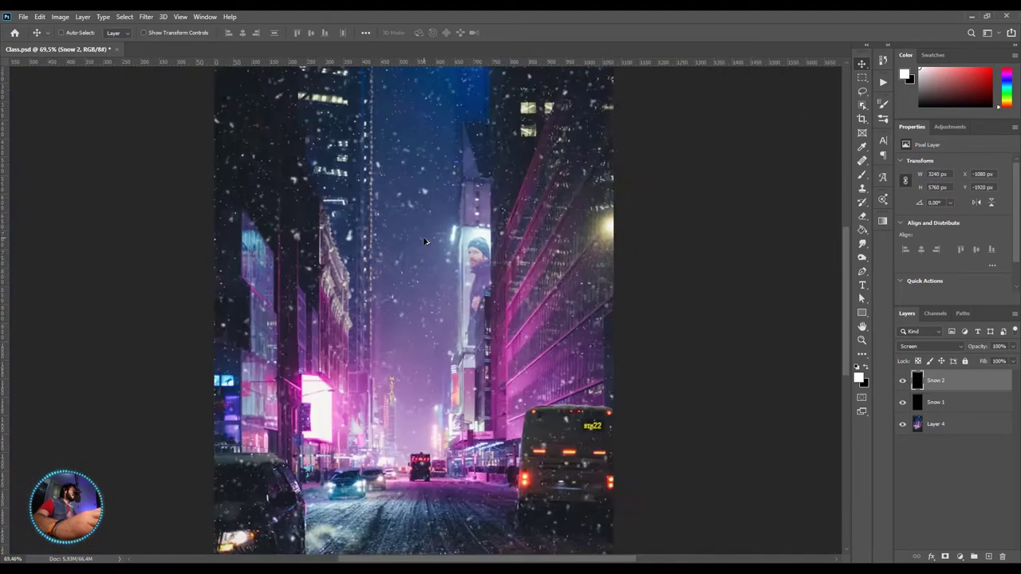
pyautogui.scroll(-2, 424, 241)
pyautogui.scroll(1, 430, 258)
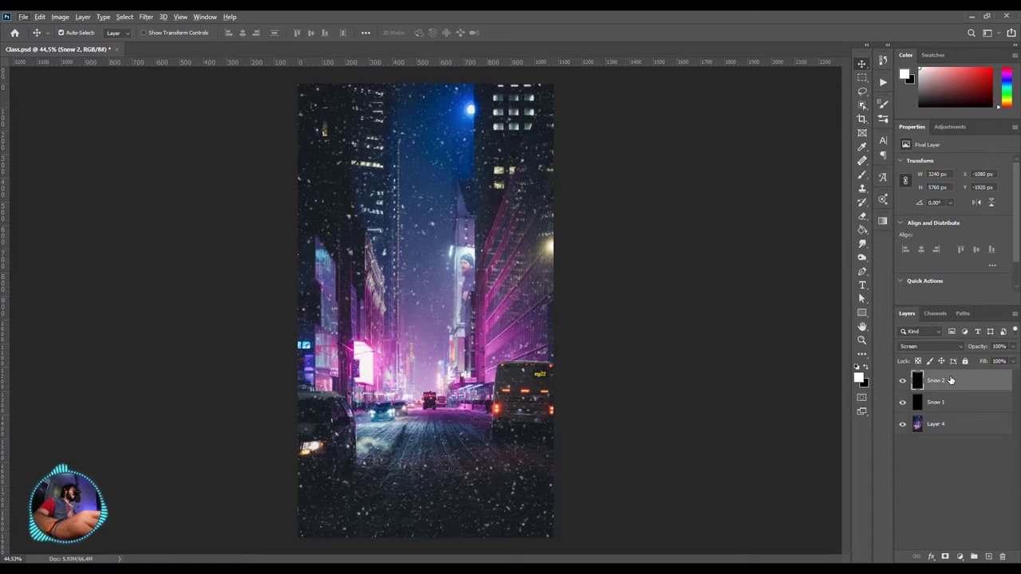
# Duplicate Snow 2 as Snow 2 copy and reveal its oversized bounds
pyautogui.hotkey('ctrl', 'j')
pyautogui.scroll(-3, 469, 310)
pyautogui.scroll(-2, 469, 310)
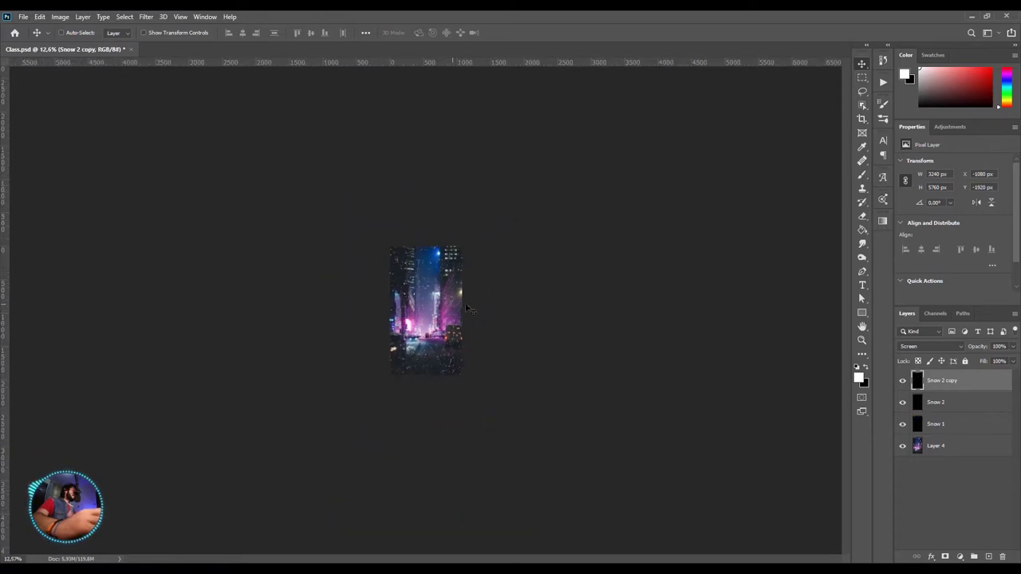
pyautogui.press('ctrl')
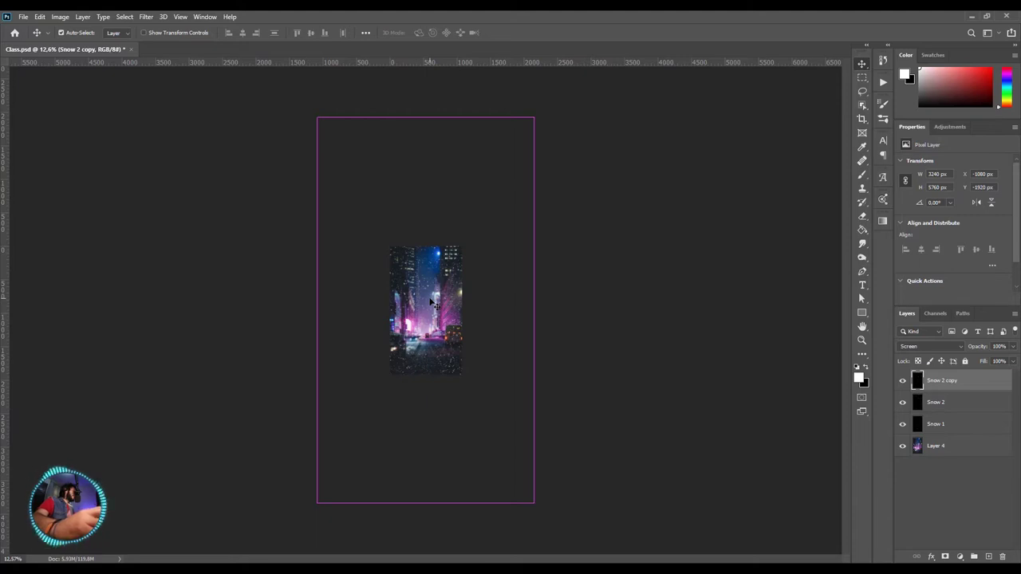
pyautogui.moveTo(245, 294); pyautogui.dragTo(105, 544)
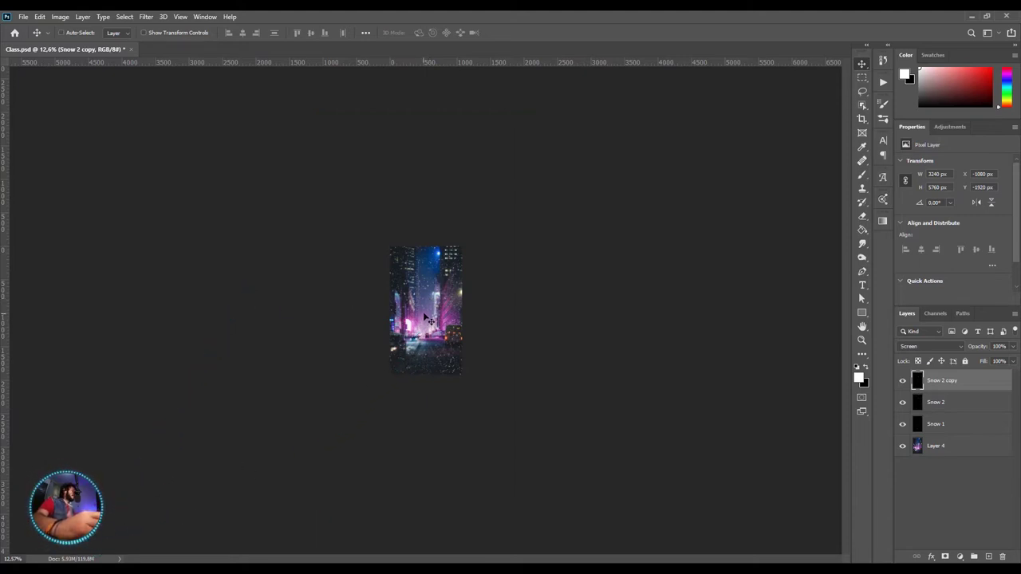
pyautogui.press('ctrl')
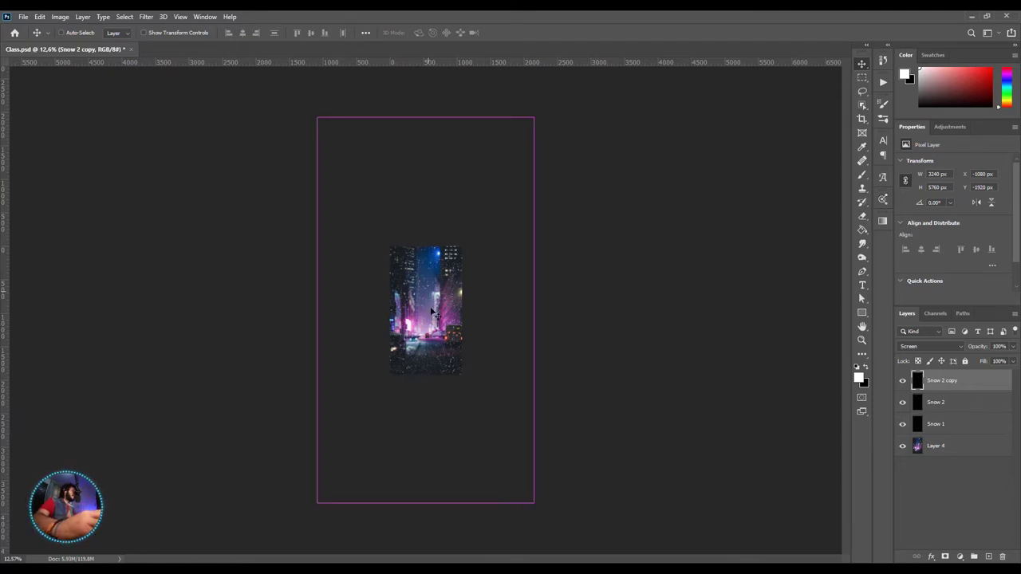
pyautogui.scroll(5, 431, 311)
# Select the full 1080×1920 canvas and add a layer mask to Snow 2 copy
pyautogui.click(861, 79)
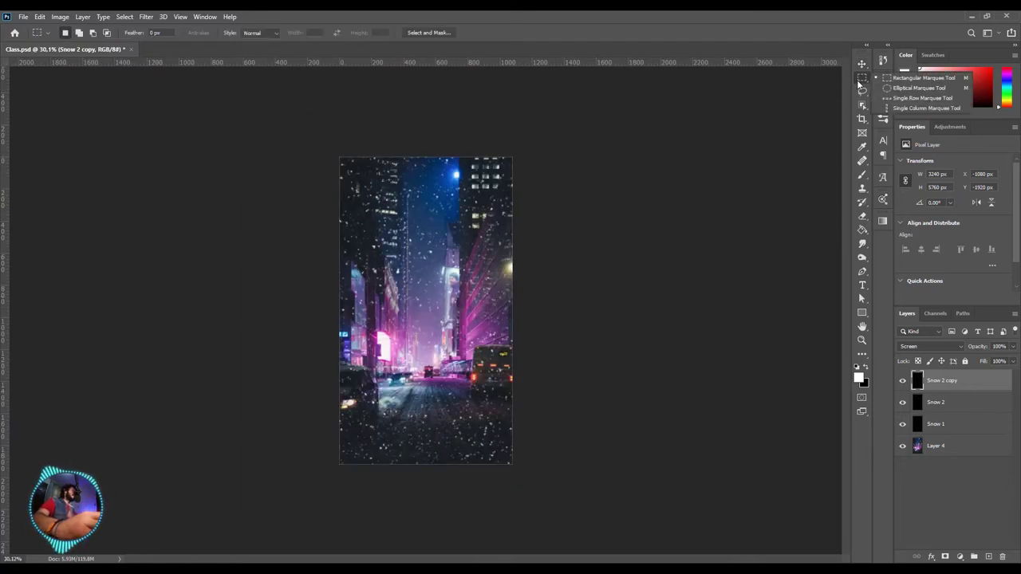
pyautogui.click(884, 87)
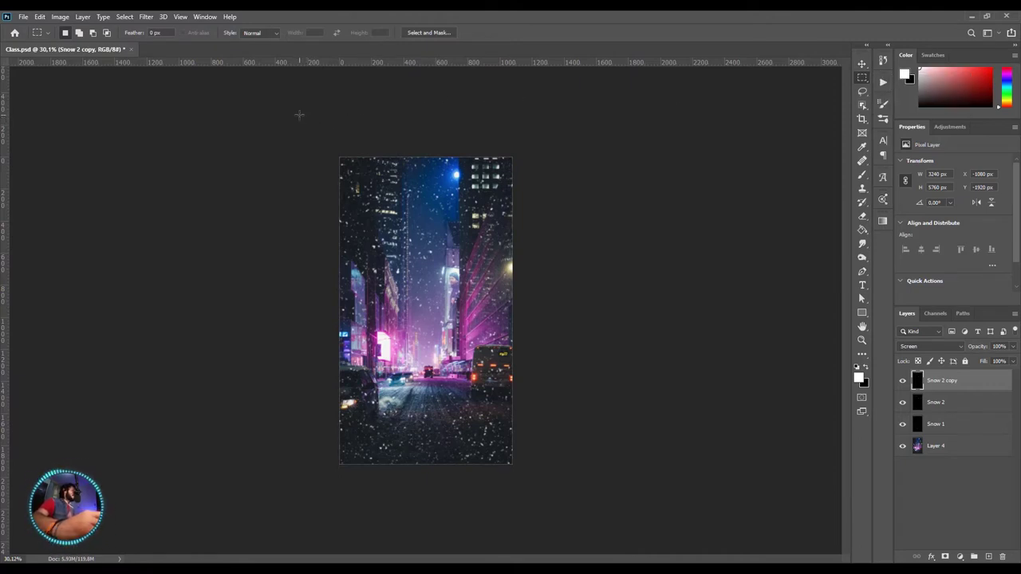
pyautogui.moveTo(299, 114); pyautogui.dragTo(604, 385)
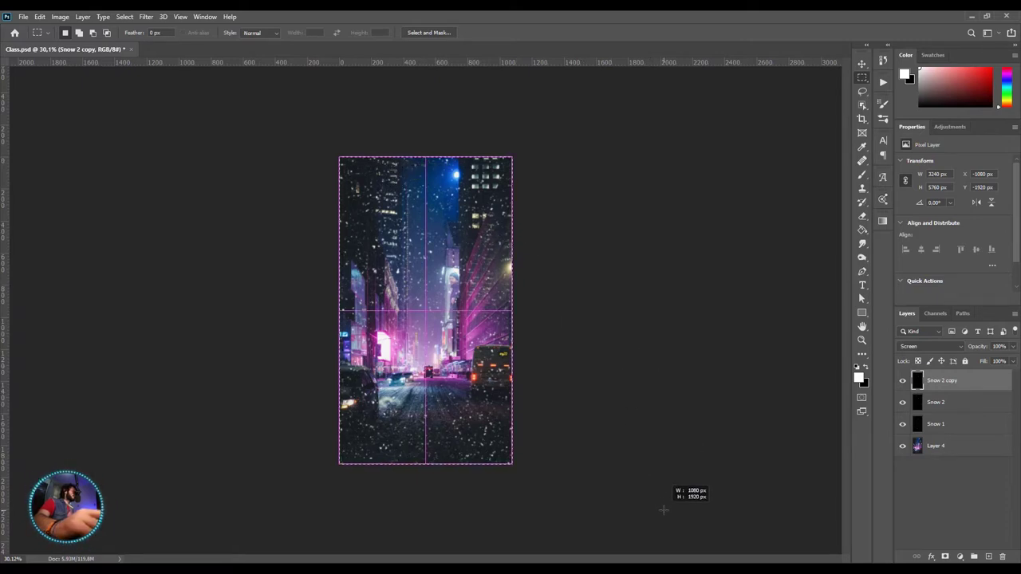
pyautogui.moveTo(605, 385); pyautogui.dragTo(663, 511)
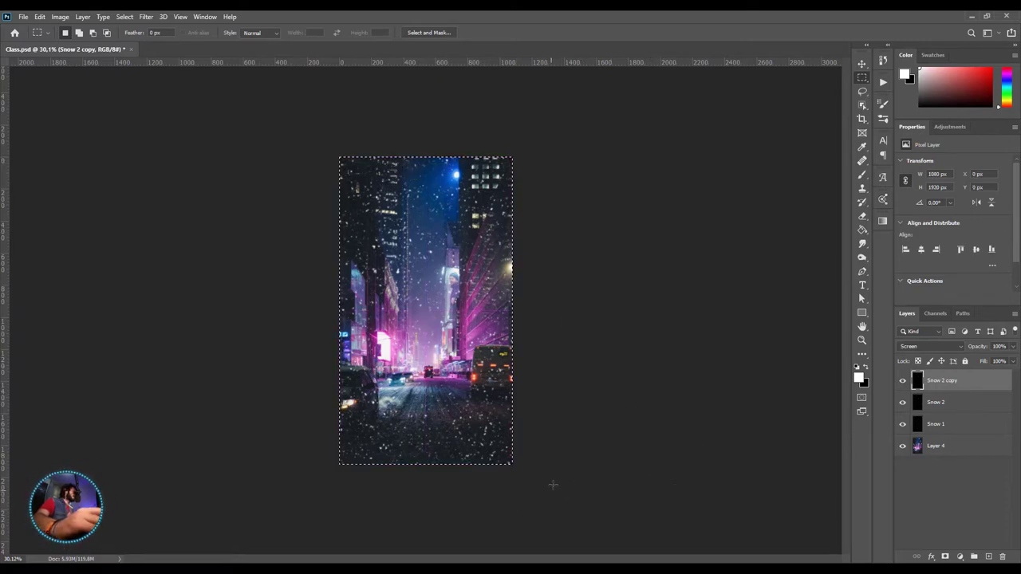
pyautogui.scroll(2, 417, 348)
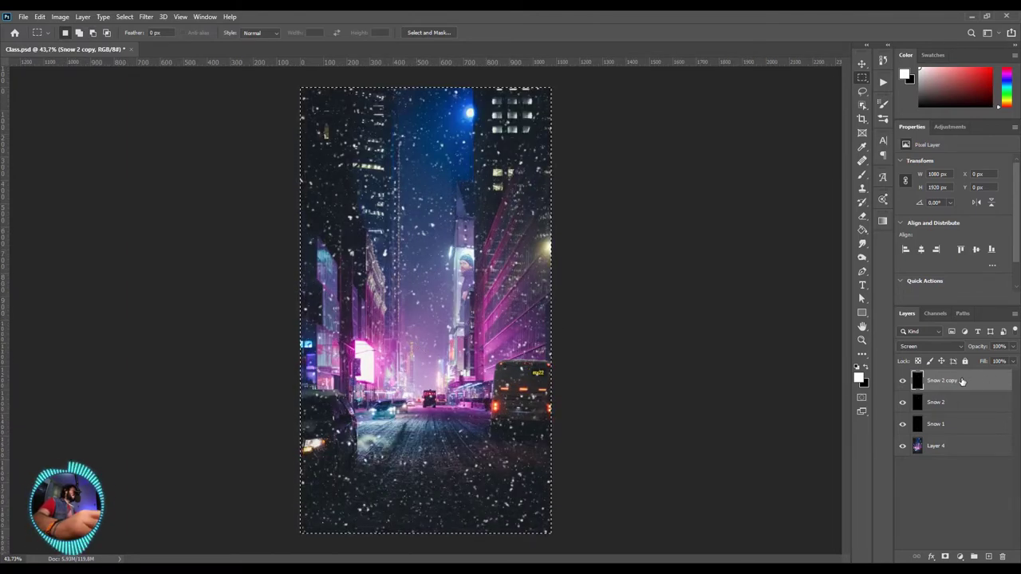
pyautogui.moveTo(962, 381); pyautogui.dragTo(948, 543)
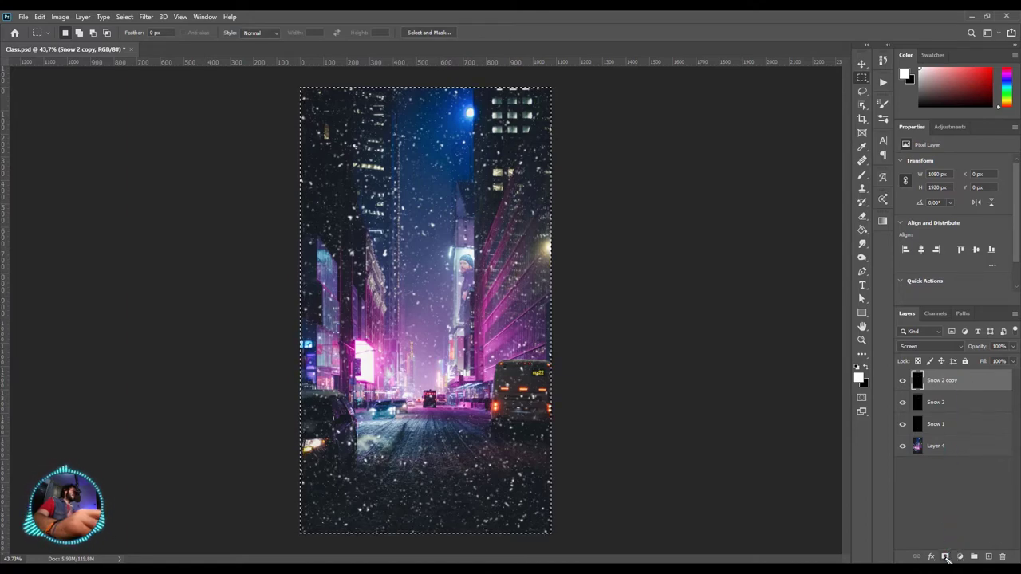
pyautogui.click(945, 557)
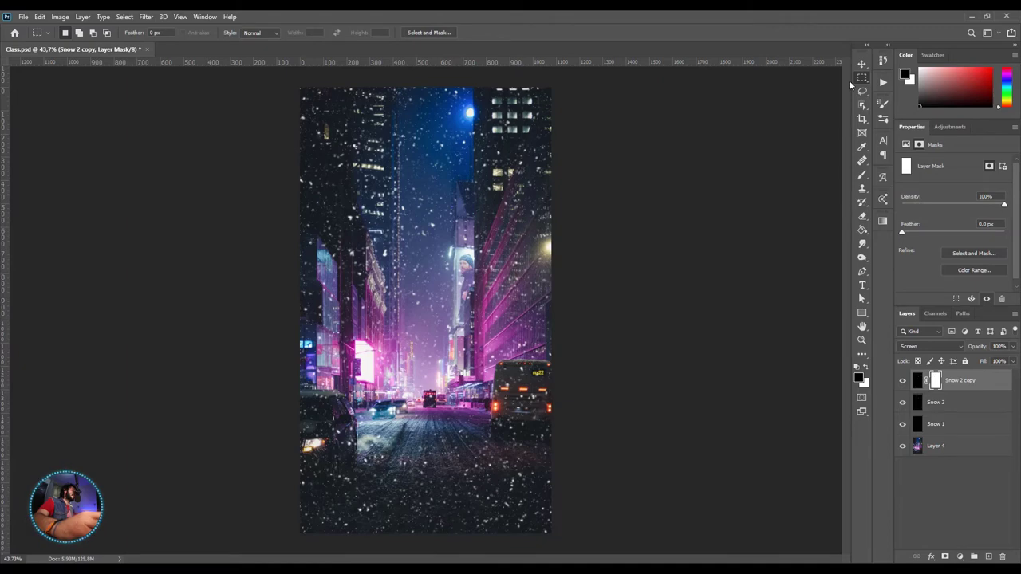
pyautogui.click(864, 68)
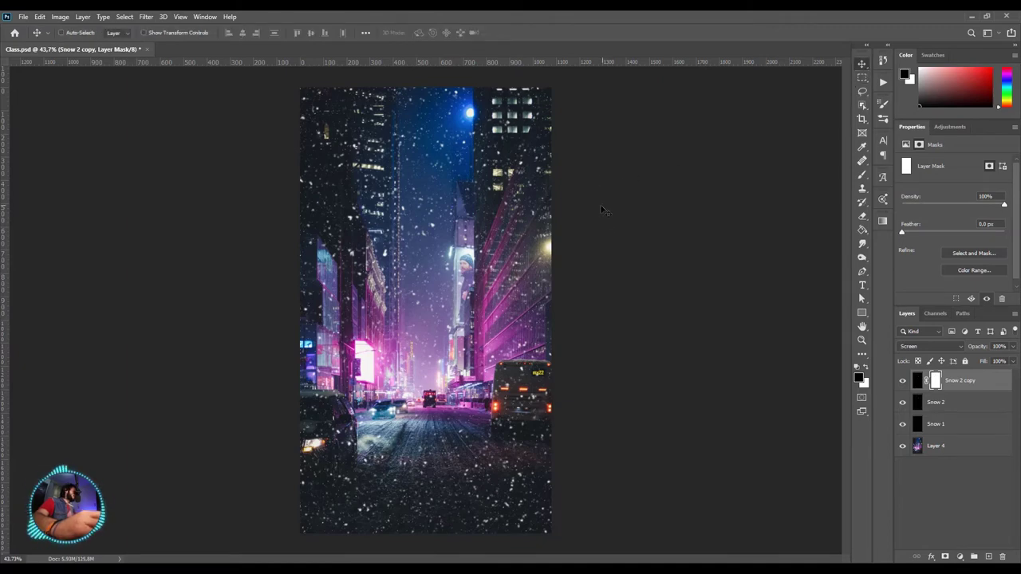
# Start a free transform on Snow 2 copy, inspect its oversized bounding box, then cancel it
pyautogui.hotkey('ctrl', 't')
pyautogui.hotkey('ctrl', '0')
pyautogui.hotkey('ctrl', '-')
pyautogui.hotkey('ctrl', '-')
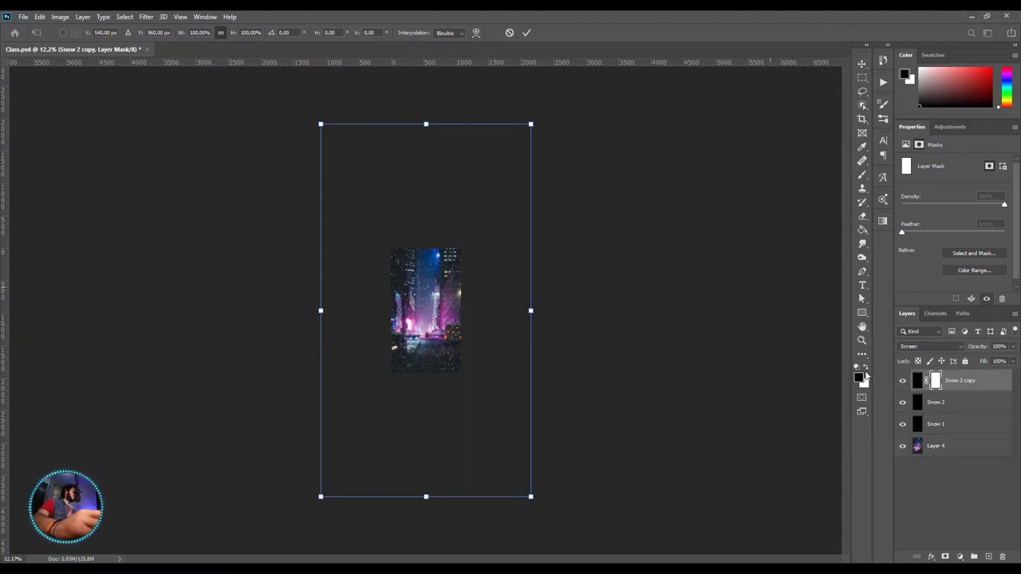
pyautogui.moveTo(701, 306); pyautogui.dragTo(930, 376)
pyautogui.moveTo(793, 451); pyautogui.dragTo(908, 385)
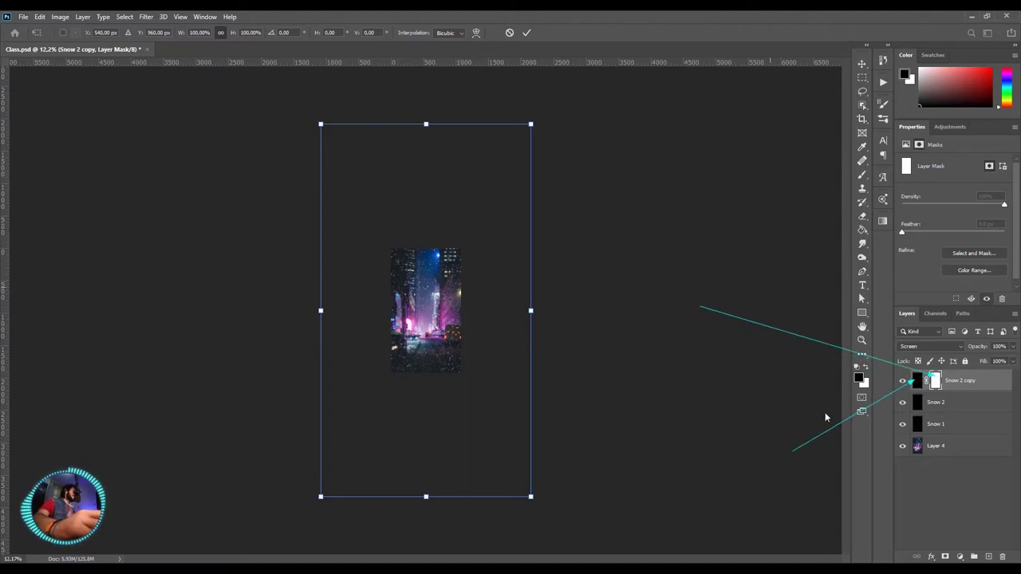
pyautogui.click(510, 33)
pyautogui.click(428, 310)
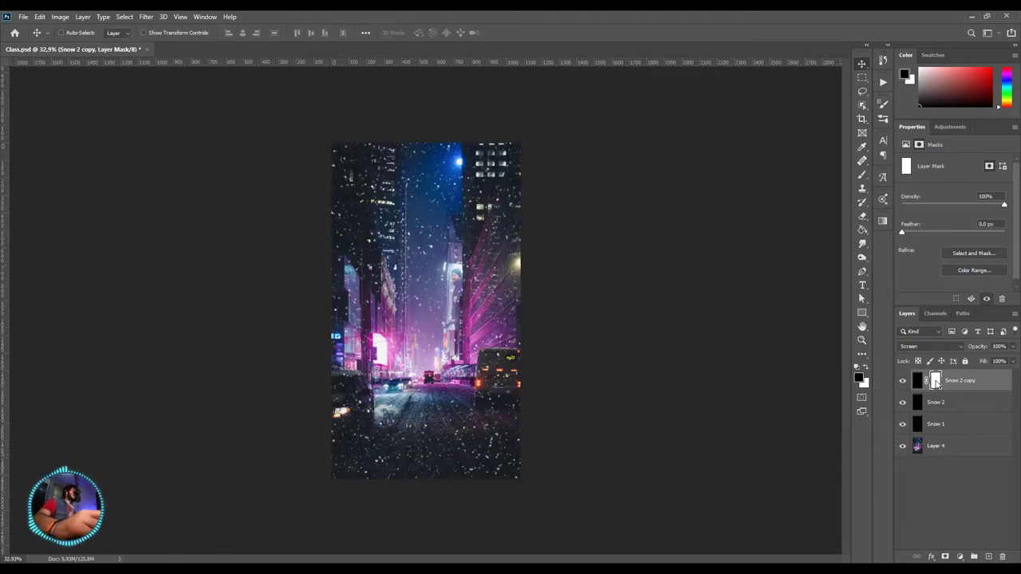
# Apply Snow 2 copy's layer mask permanently and begin a new transform on the trimmed layer
pyautogui.rightClick(936, 386)
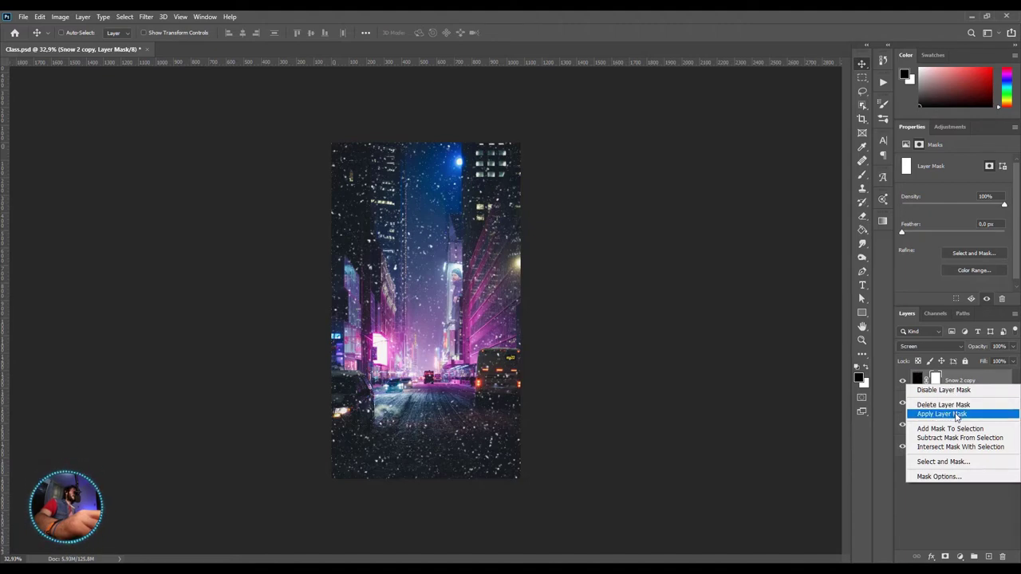
pyautogui.click(958, 415)
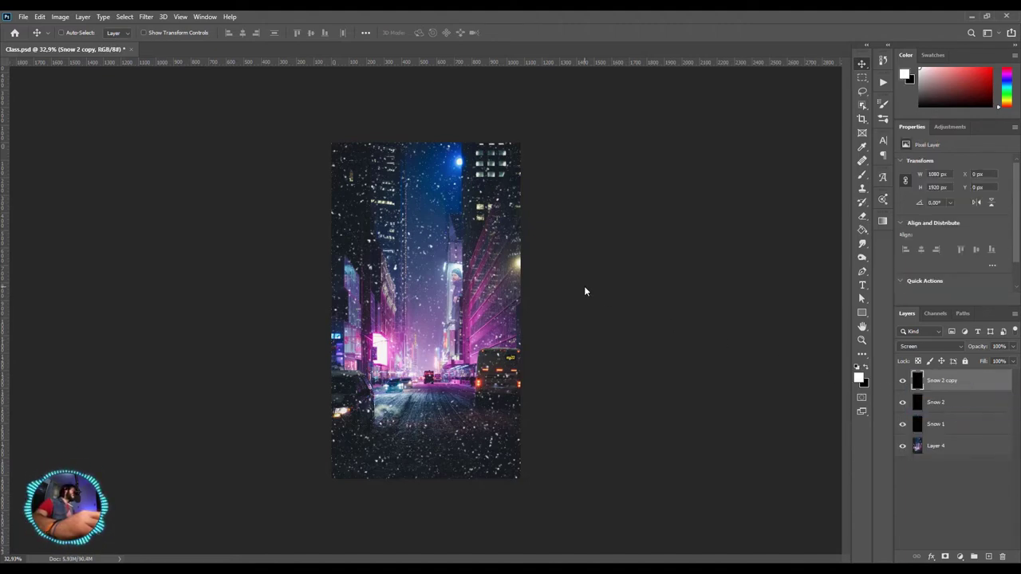
pyautogui.hotkey('ctrl', 't')
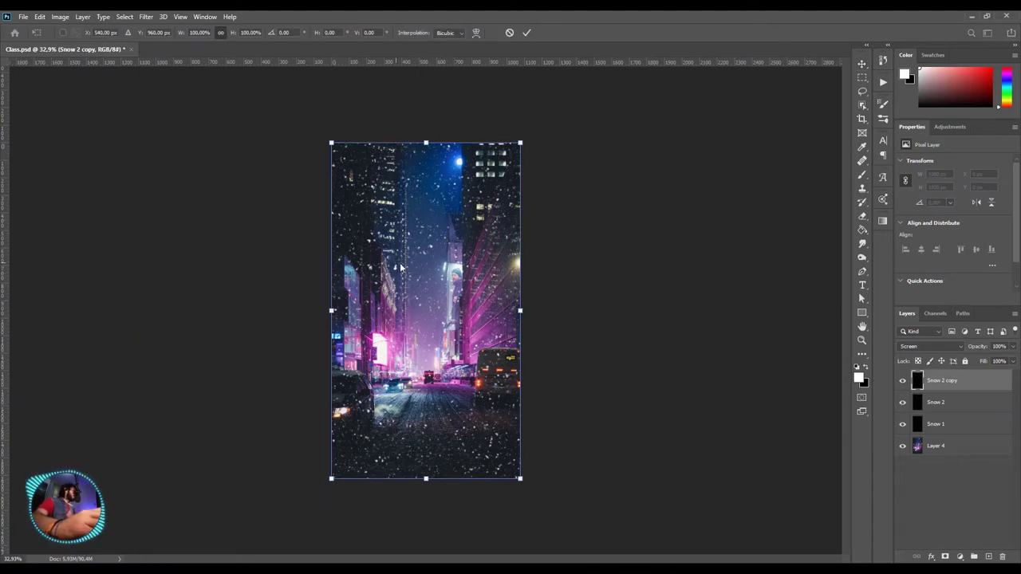
pyautogui.hotkey('ctrl', '0')
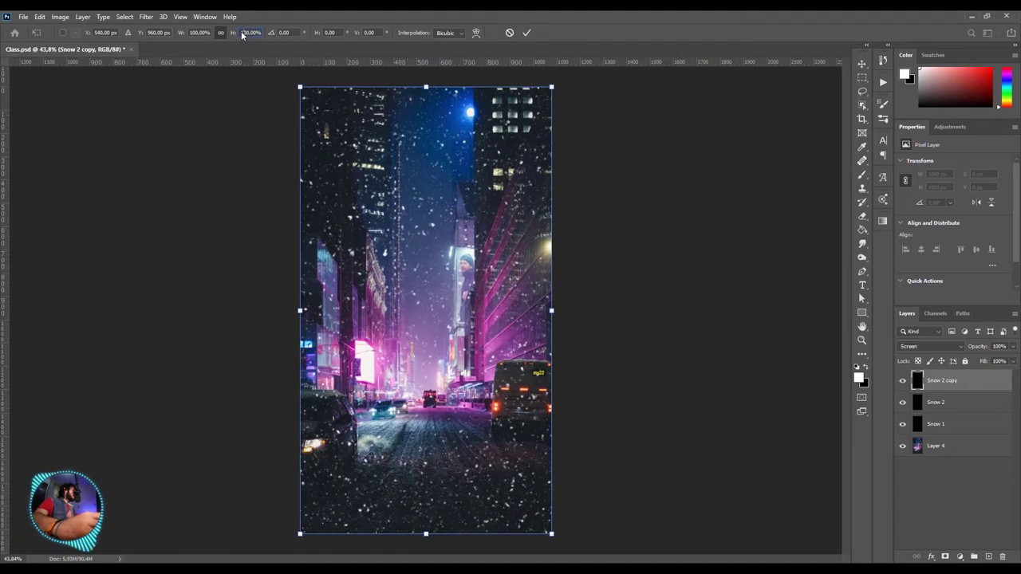
# Scale the trimmed snow layer to 300% width and height and commit the transform
pyautogui.write('200')
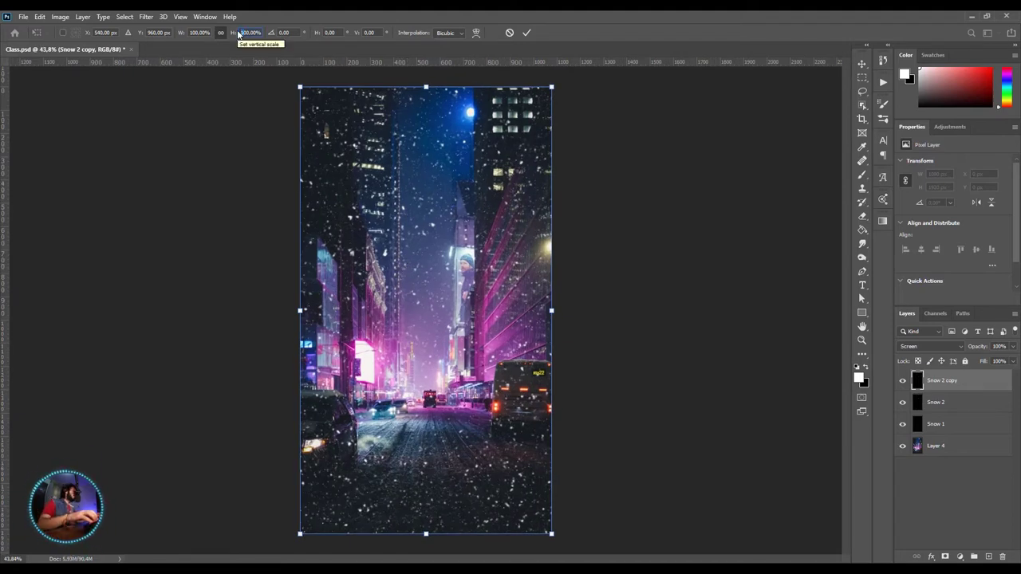
pyautogui.press('Return')
pyautogui.write('300')
pyautogui.press('Return')
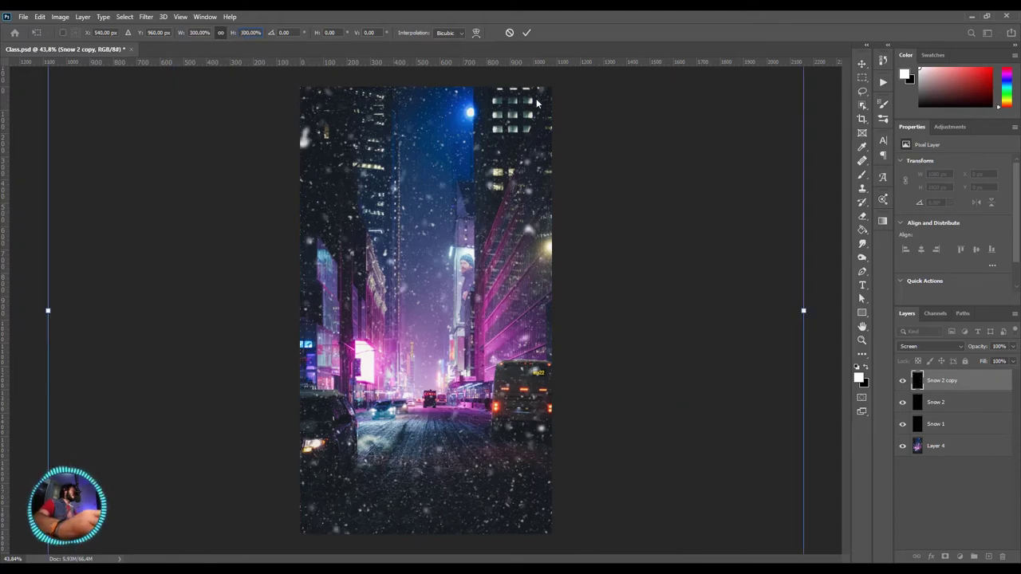
pyautogui.click(527, 32)
# Rename the enlarged snow layer to Snow 3
pyautogui.scroll(-2, 421, 275)
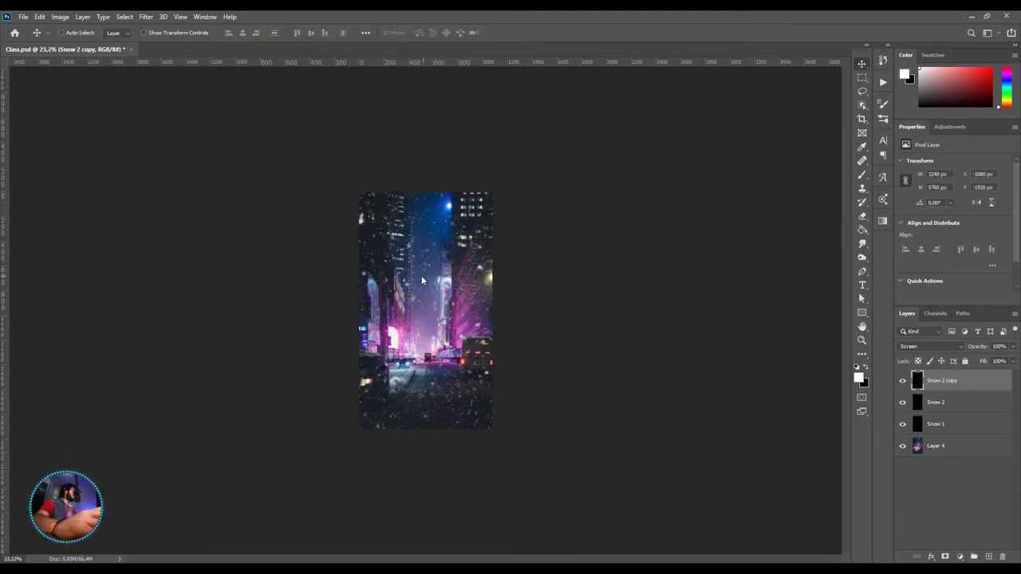
pyautogui.scroll(2, 426, 292)
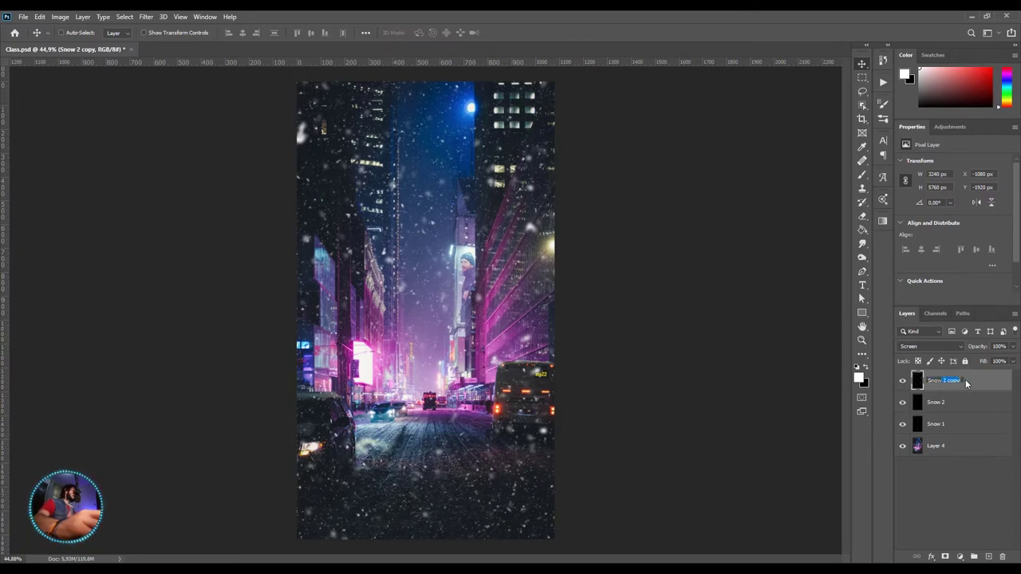
pyautogui.write('Snow 3')
pyautogui.press('Return')
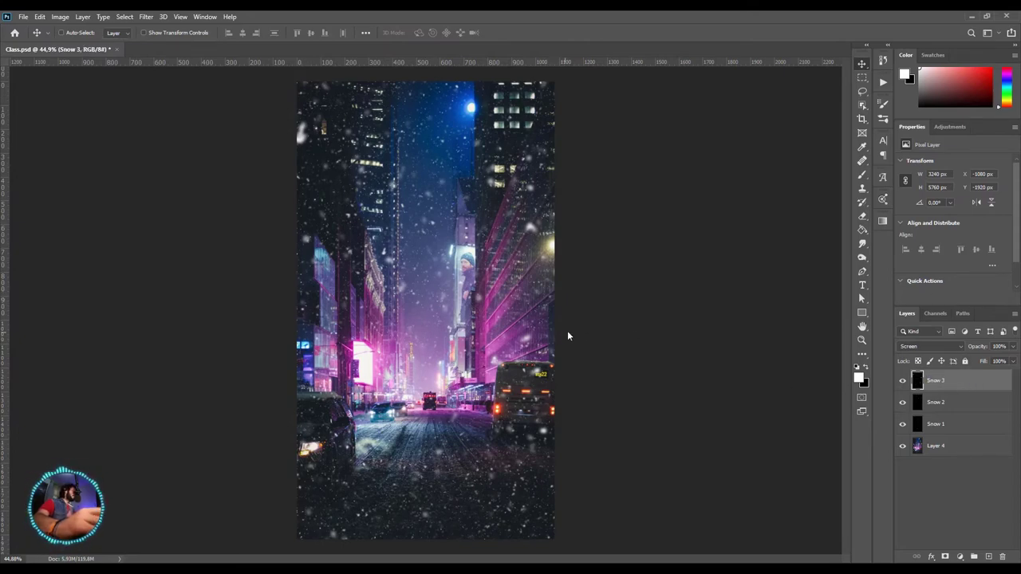
pyautogui.scroll(-1, 407, 286)
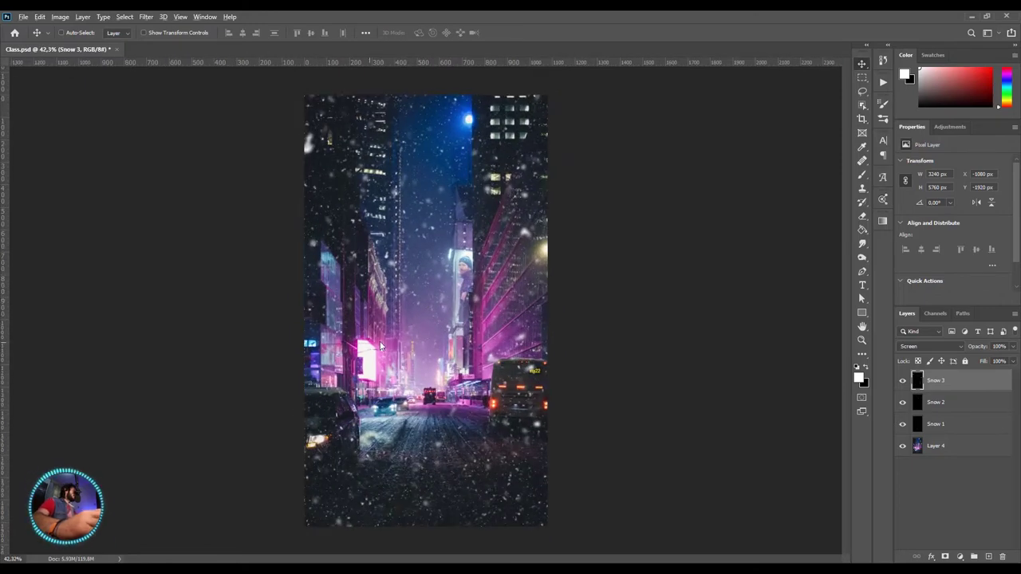
pyautogui.scroll(1, 399, 335)
pyautogui.scroll(-2, 414, 325)
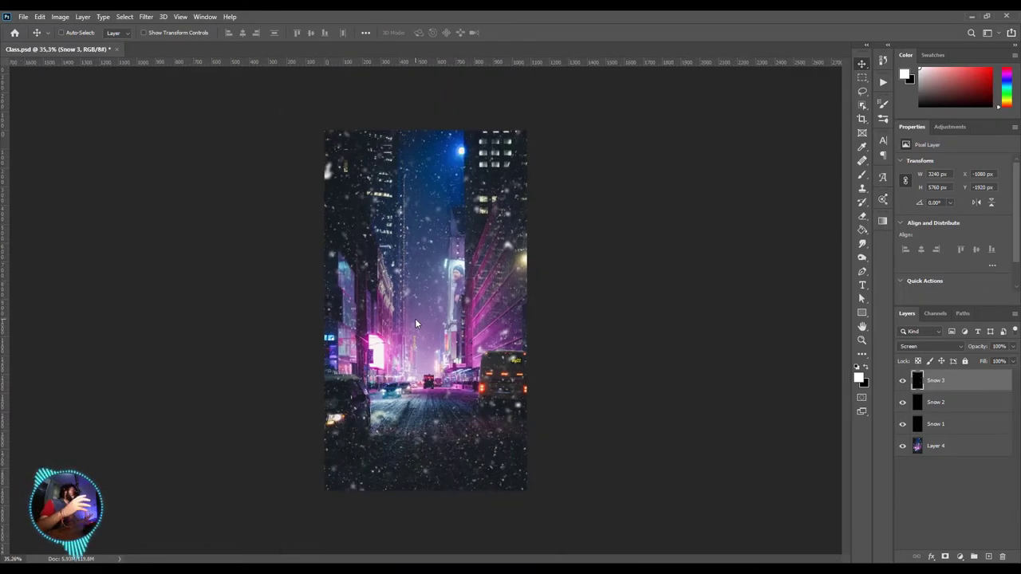
pyautogui.scroll(1, 432, 307)
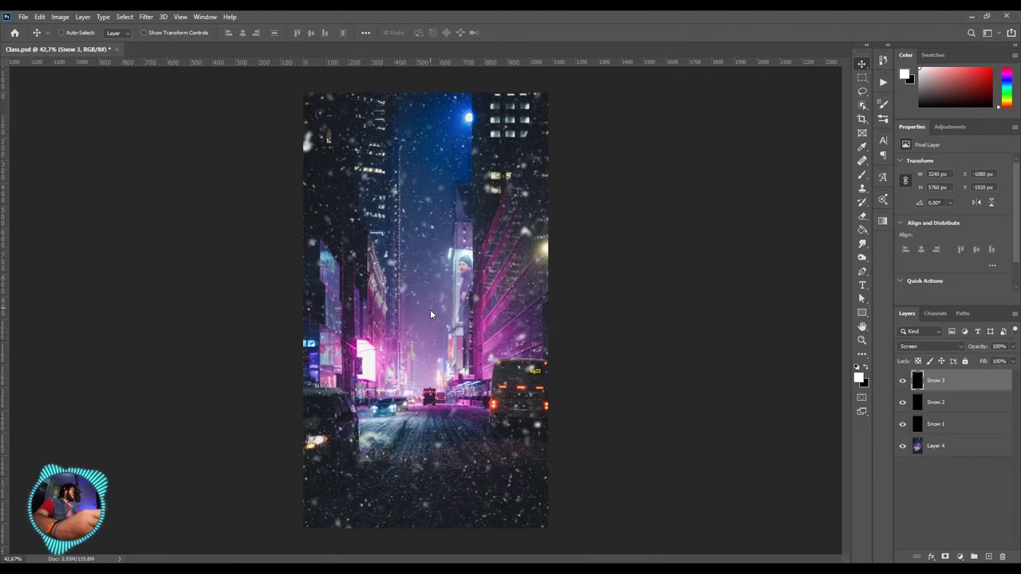
# Apply Filter > Blur > Motion Blur to Snow 3 with angle -59° and distance 68 pixels
pyautogui.click(146, 18)
pyautogui.moveTo(152, 147)
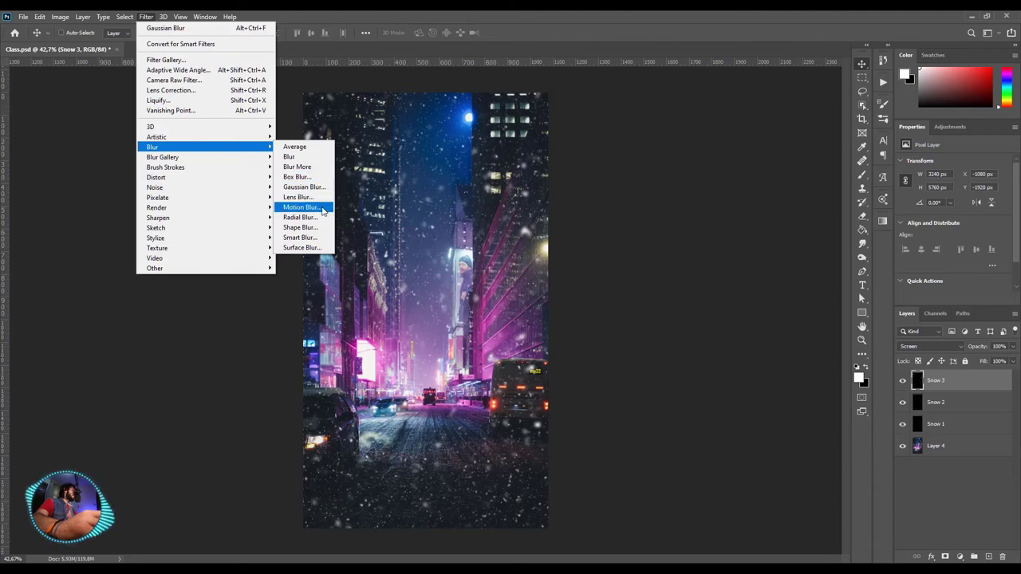
pyautogui.click(302, 208)
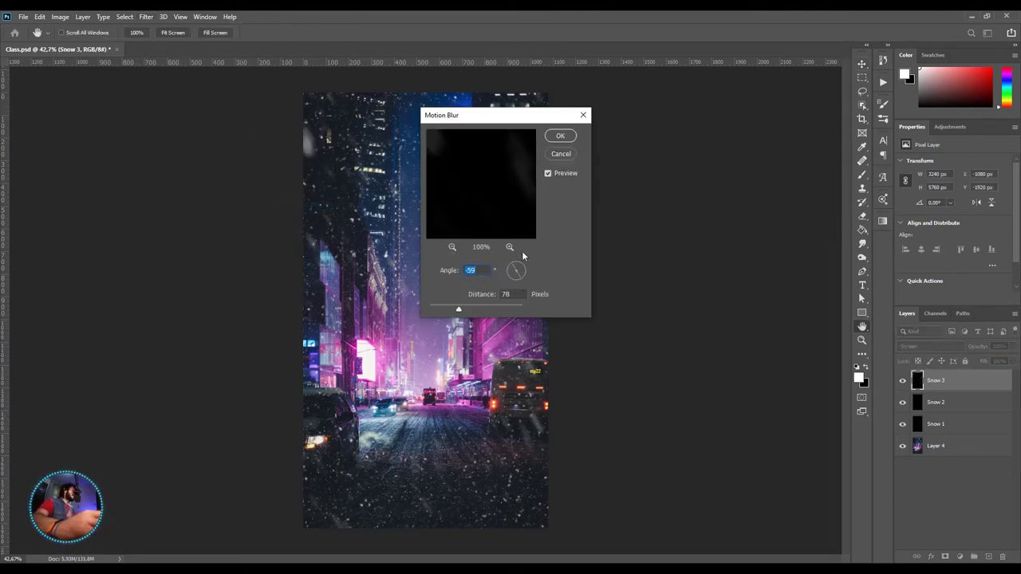
pyautogui.click(473, 309)
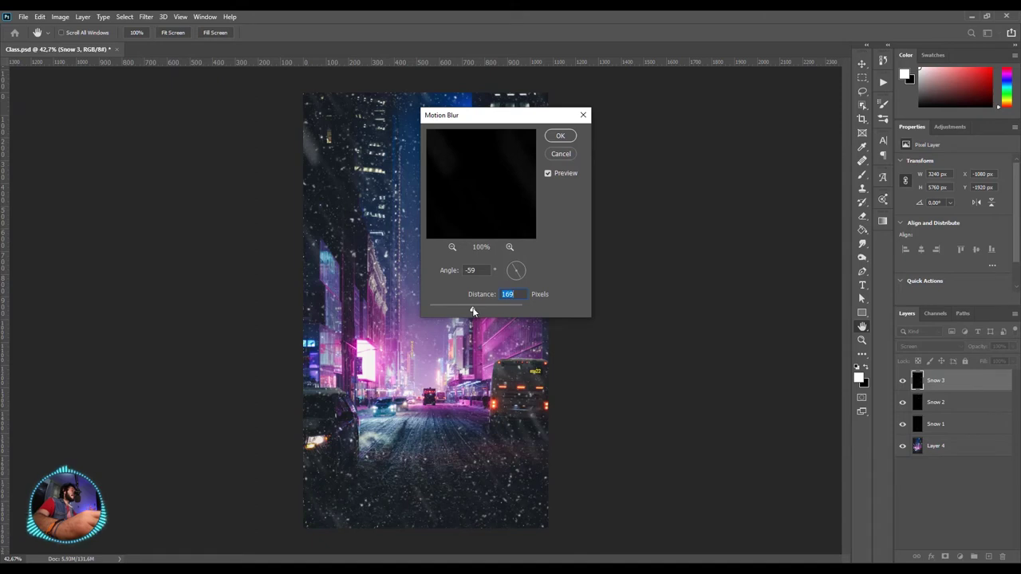
pyautogui.moveTo(473, 312); pyautogui.dragTo(461, 311)
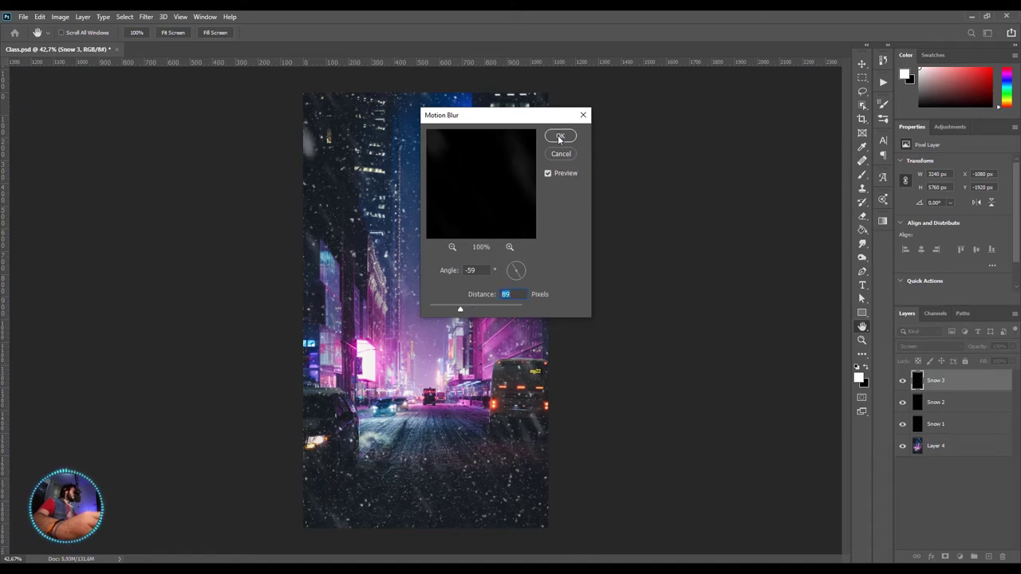
pyautogui.moveTo(461, 307); pyautogui.dragTo(457, 310)
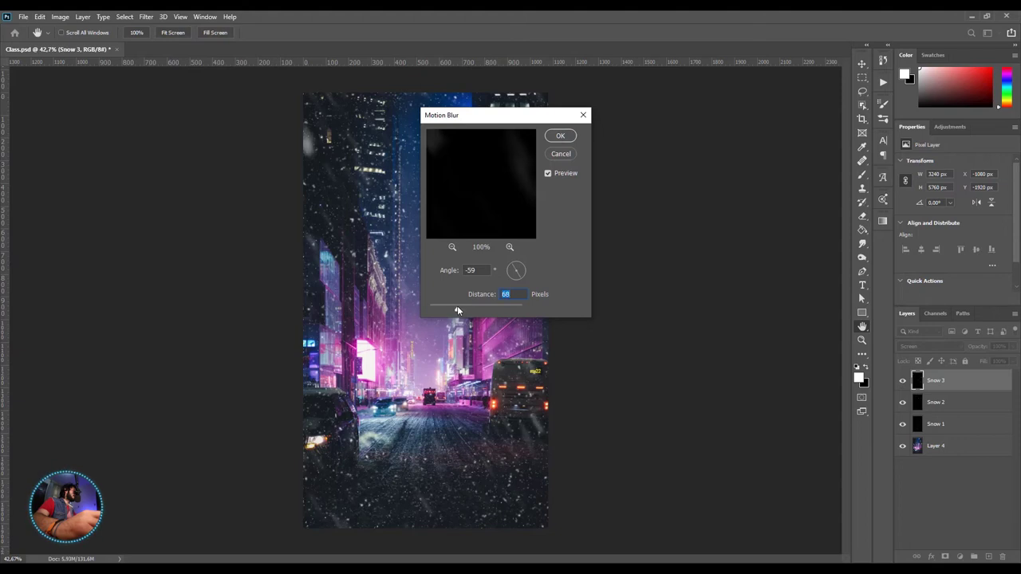
pyautogui.click(561, 136)
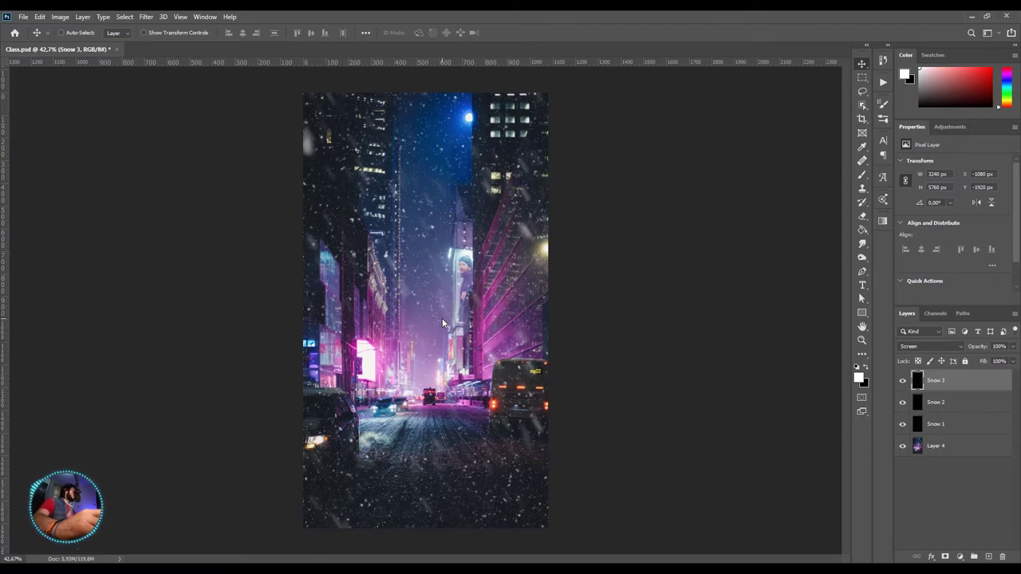
# Put Snow 3 into Warp transform mode, zoomed out to see the whole warp grid
pyautogui.hotkey('ctrl', 't')
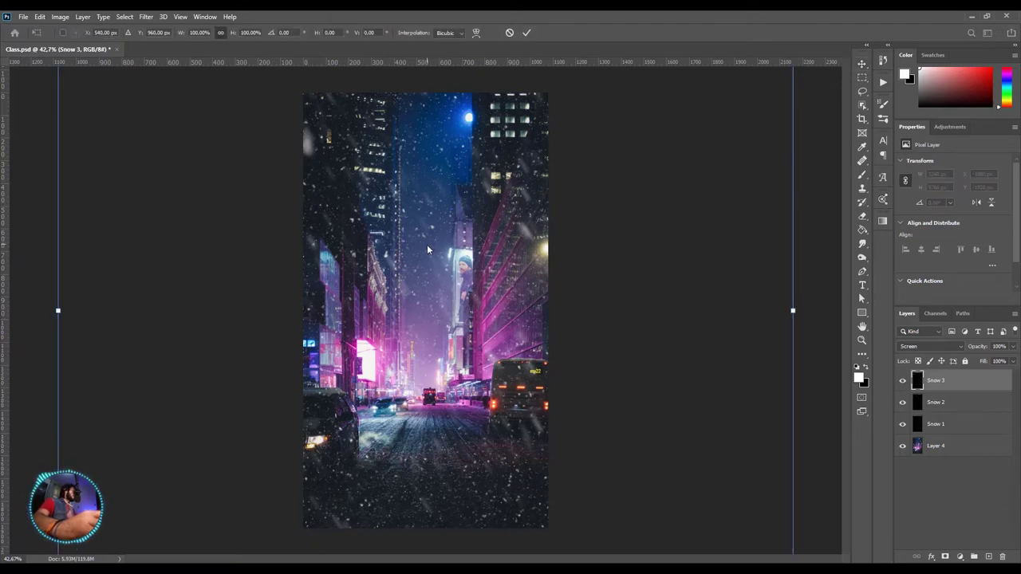
pyautogui.hotkey('ctrl', '-')
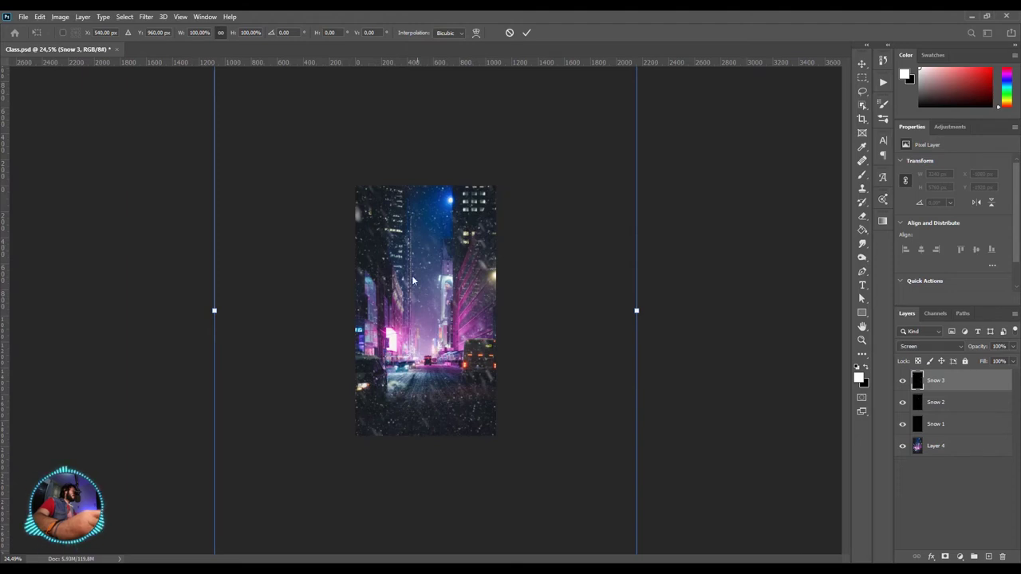
pyautogui.rightClick(421, 259)
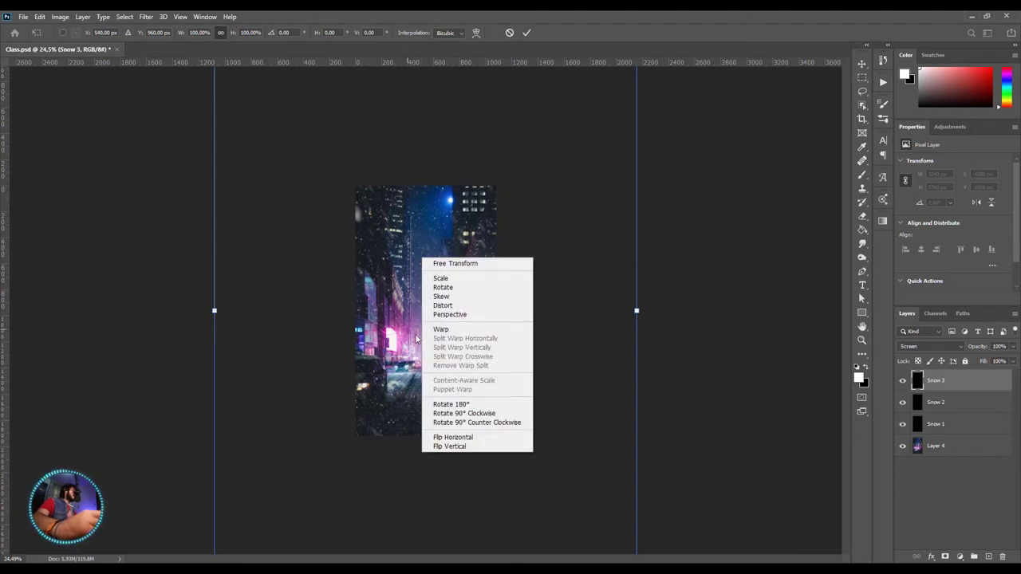
pyautogui.click(440, 328)
pyautogui.hotkey('ctrl', '-')
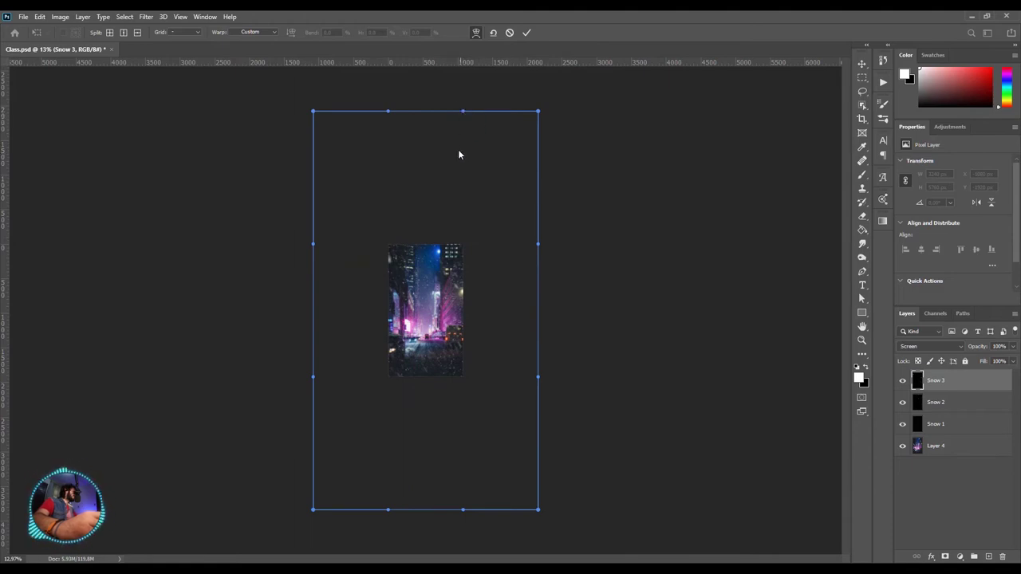
pyautogui.moveTo(463, 111); pyautogui.dragTo(461, 228)
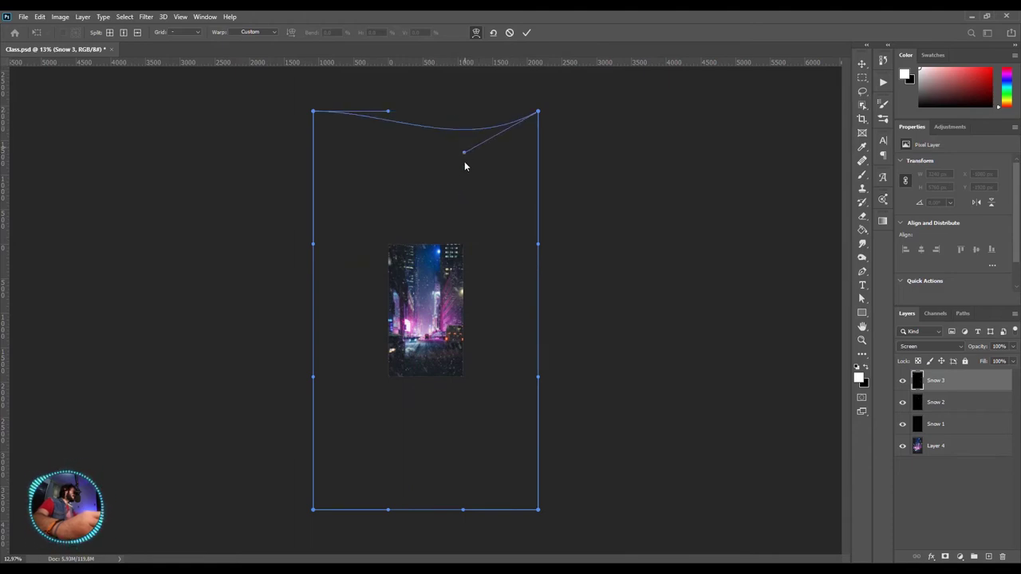
pyautogui.hotkey('ctrl', 'z')
pyautogui.keyDown('alt'); pyautogui.scroll(4, 431, 303); pyautogui.keyUp('alt')
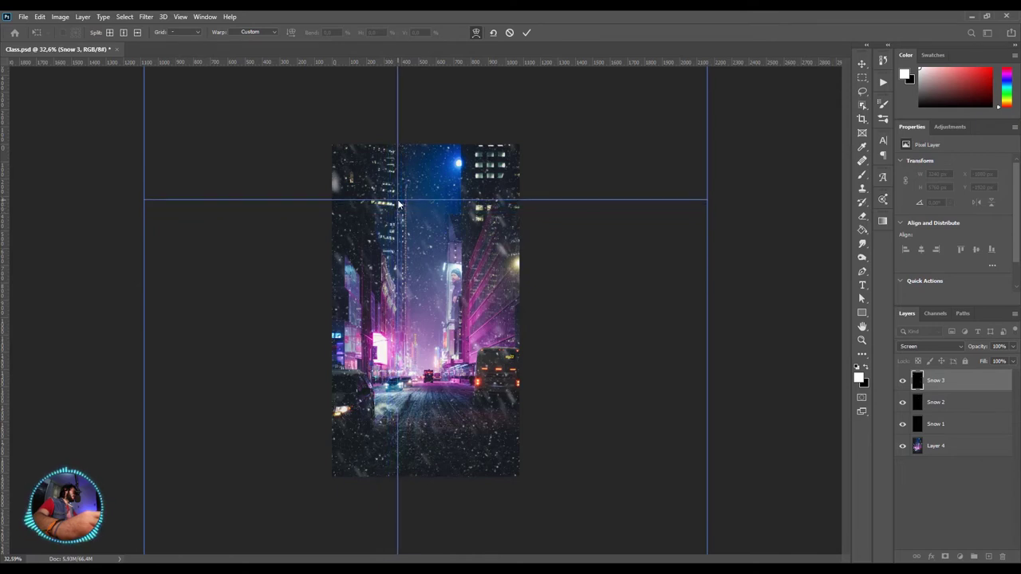
# Add two crosswise warp splits, curve the upper and lower lines, and commit the warp
pyautogui.click(397, 199)
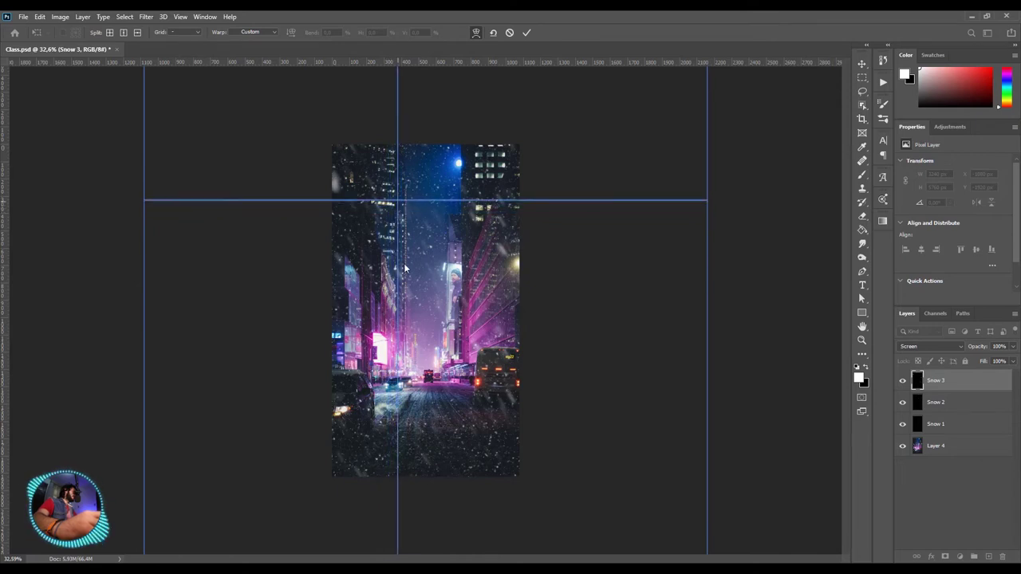
pyautogui.click(397, 403)
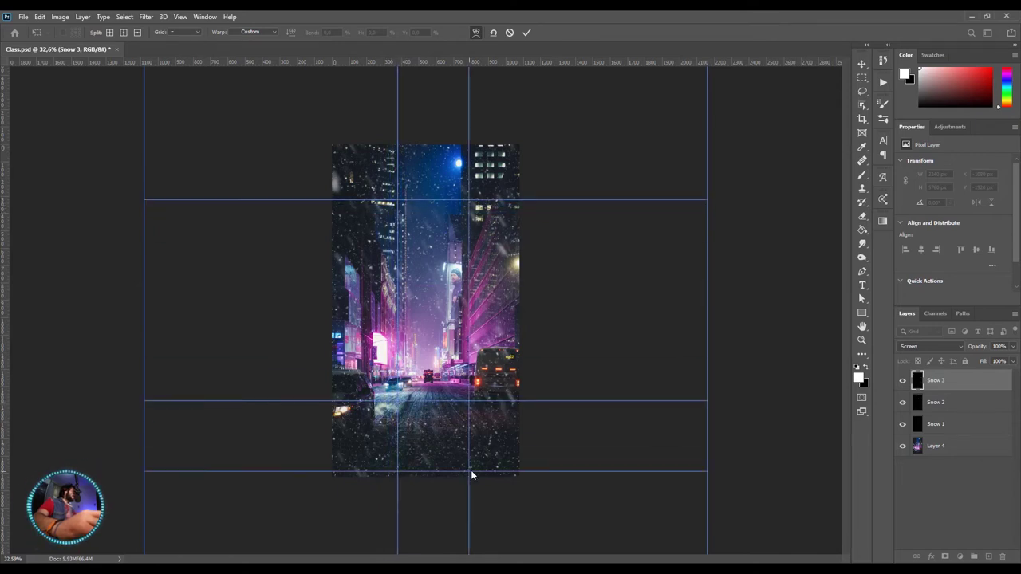
pyautogui.click(397, 200)
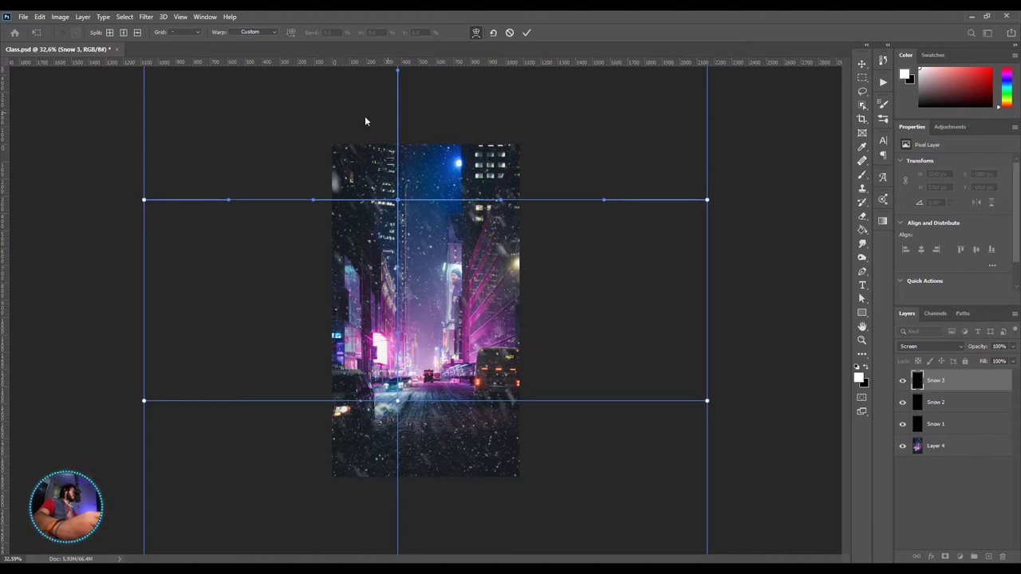
pyautogui.moveTo(399, 273); pyautogui.dragTo(365, 253)
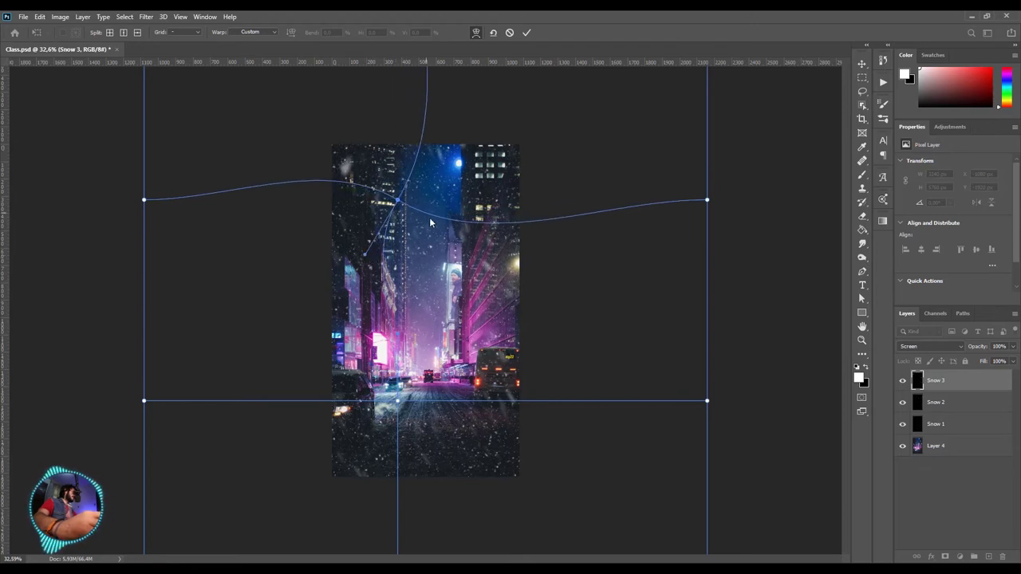
pyautogui.moveTo(399, 338); pyautogui.dragTo(429, 333)
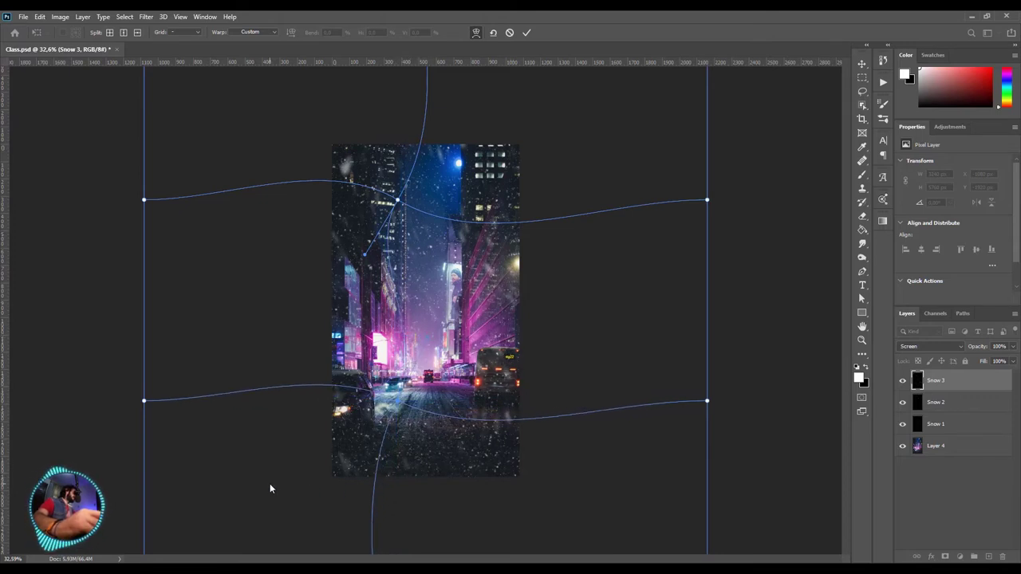
pyautogui.moveTo(431, 339); pyautogui.dragTo(433, 341)
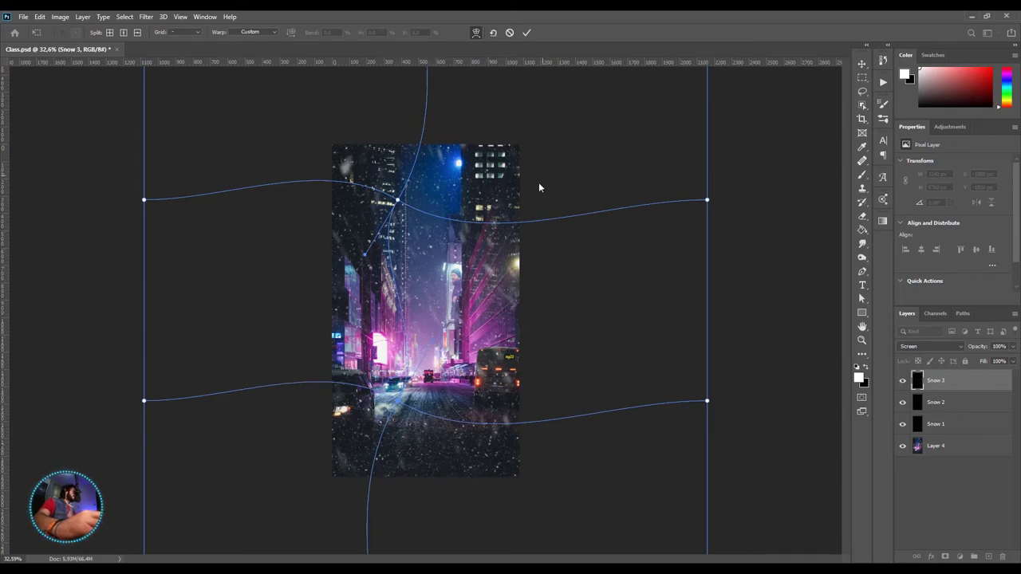
pyautogui.click(527, 32)
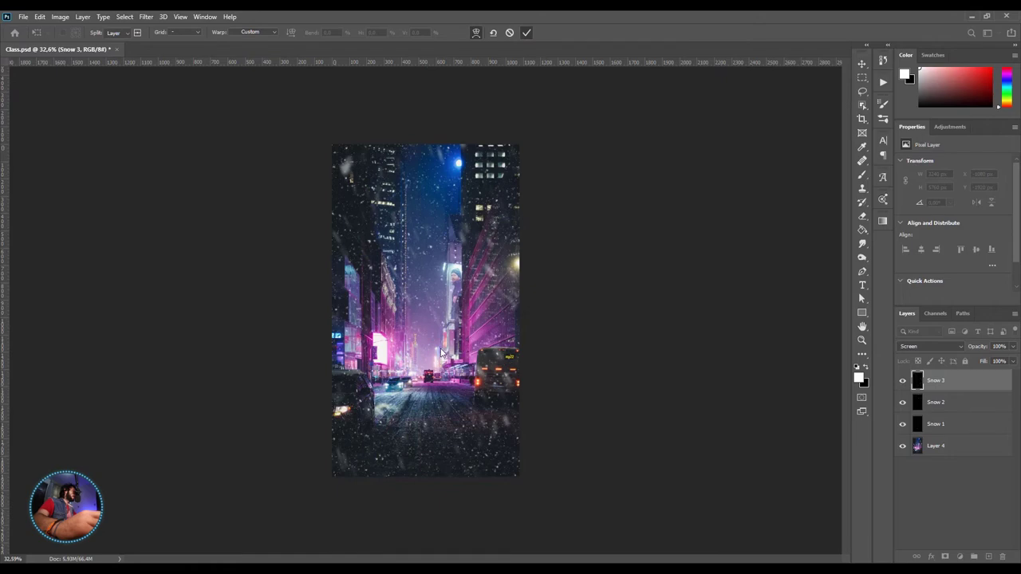
pyautogui.scroll(2, 429, 335)
# Duplicate Snow 3 with Ctrl+J and rename the copy Snow 4
pyautogui.scroll(-1, 430, 334)
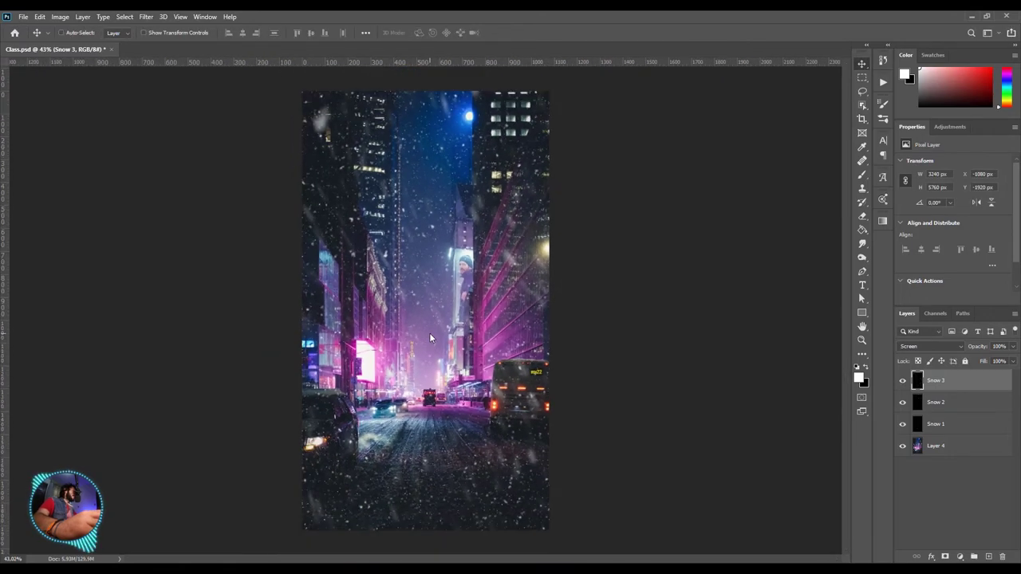
pyautogui.scroll(1, 429, 335)
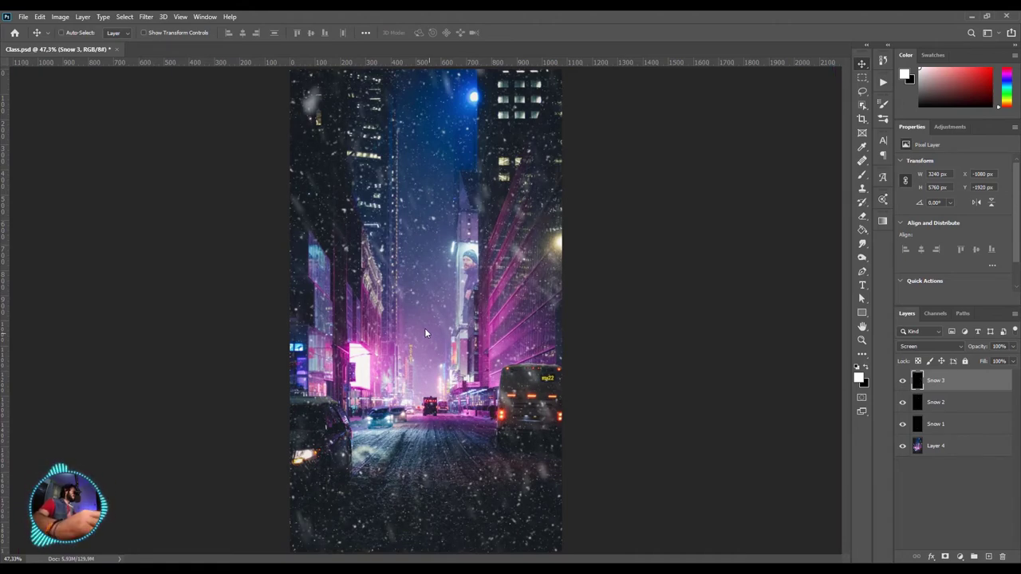
pyautogui.scroll(-3, 414, 325)
pyautogui.scroll(2, 413, 322)
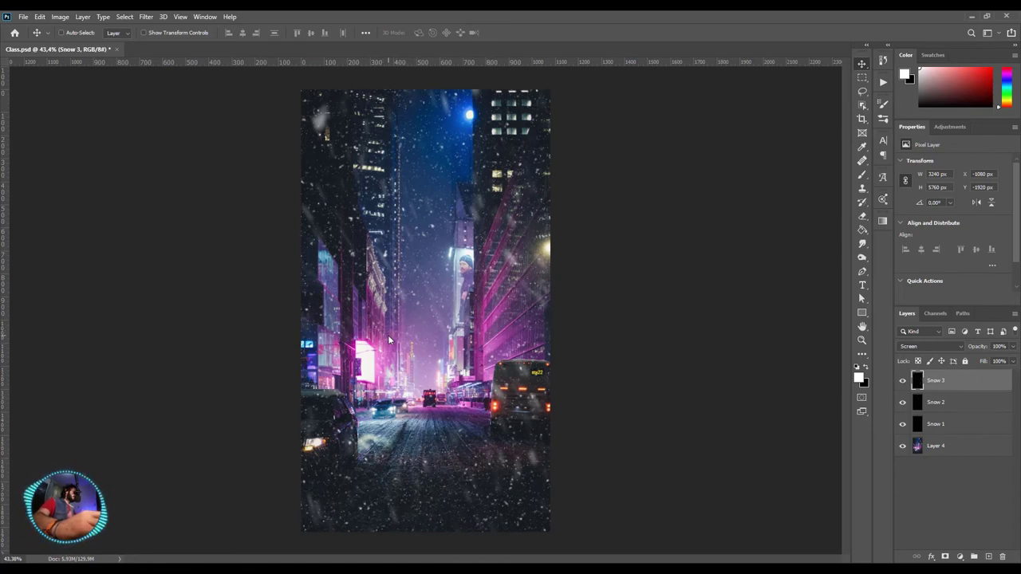
pyautogui.hotkey('ctrl', 'j')
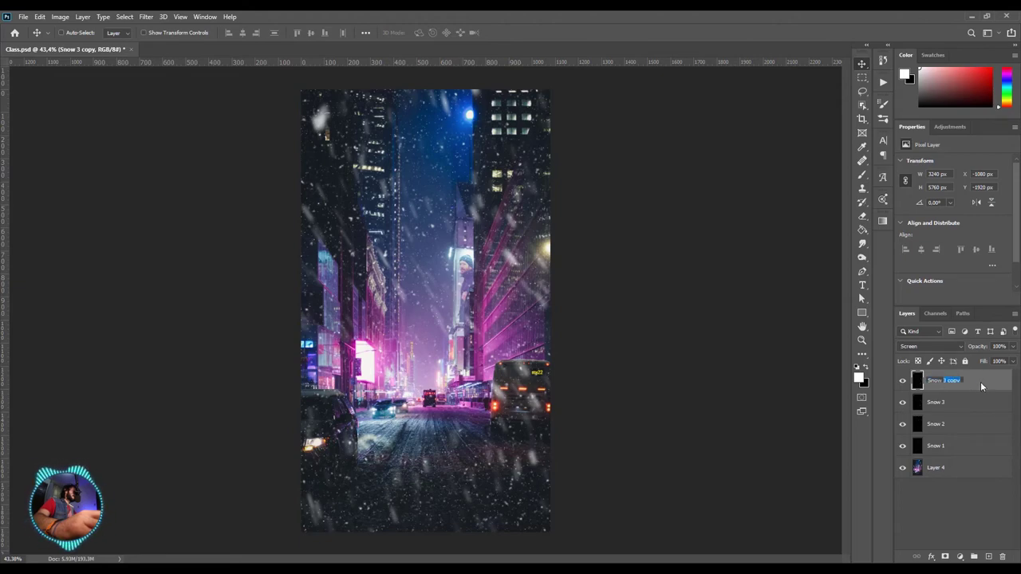
pyautogui.write('4')
pyautogui.press('Return')
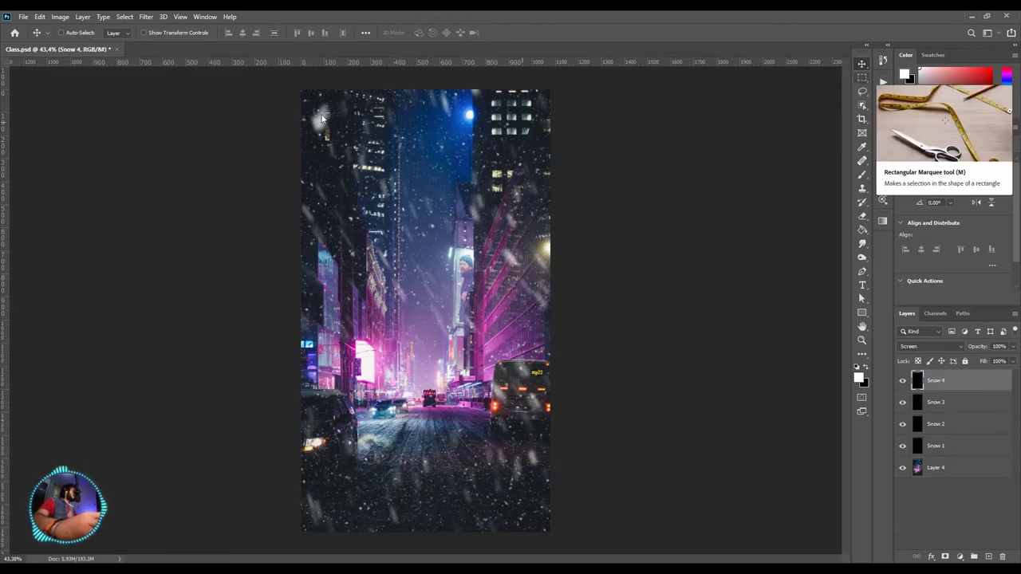
pyautogui.hotkey('ctrl', '-')
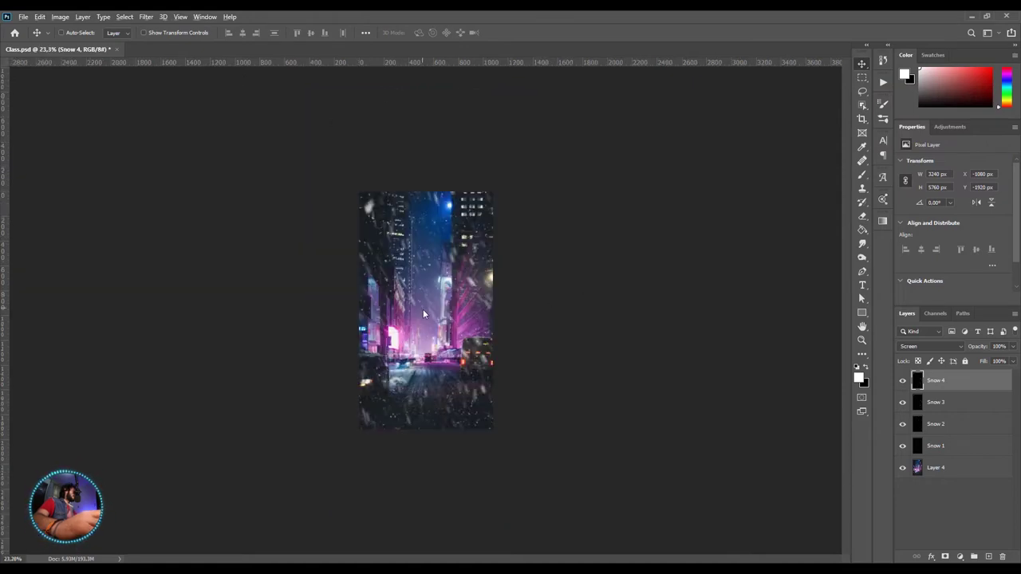
pyautogui.scroll(2, 423, 314)
# Mask Snow 4 with a full-canvas rectangular selection and apply the mask to trim it to 1080×1920
pyautogui.click(862, 78)
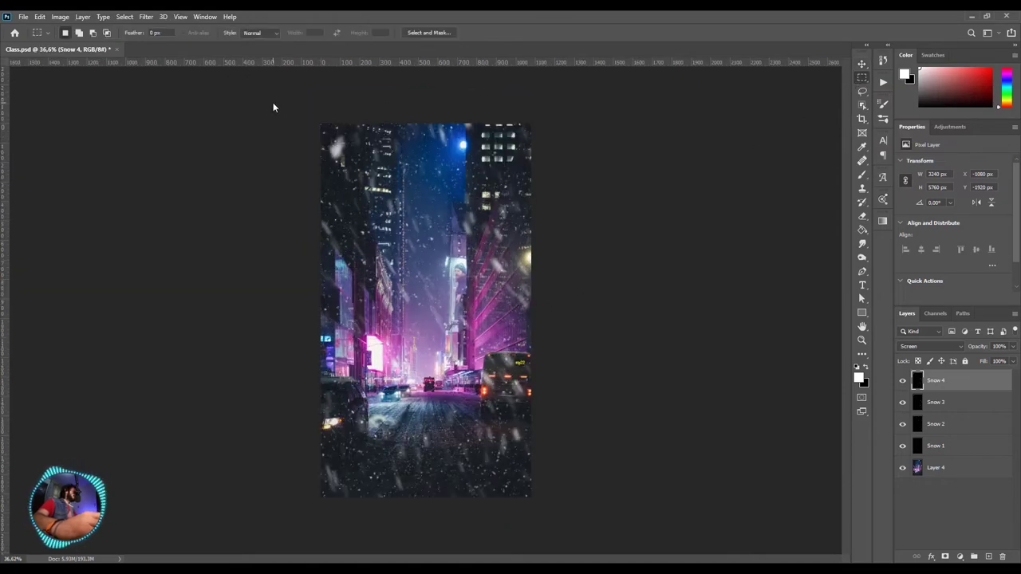
pyautogui.moveTo(273, 107); pyautogui.dragTo(679, 547)
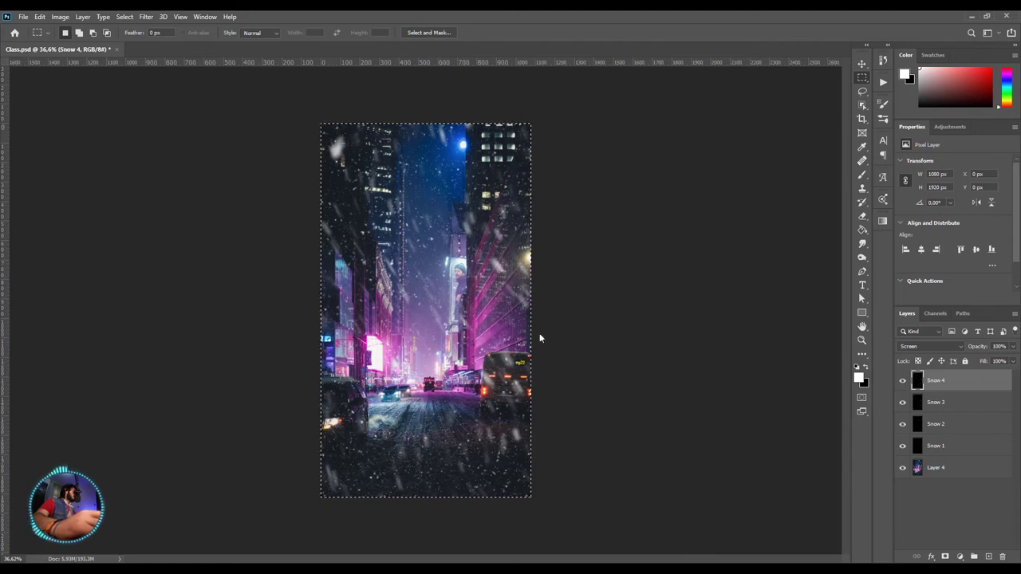
pyautogui.click(945, 556)
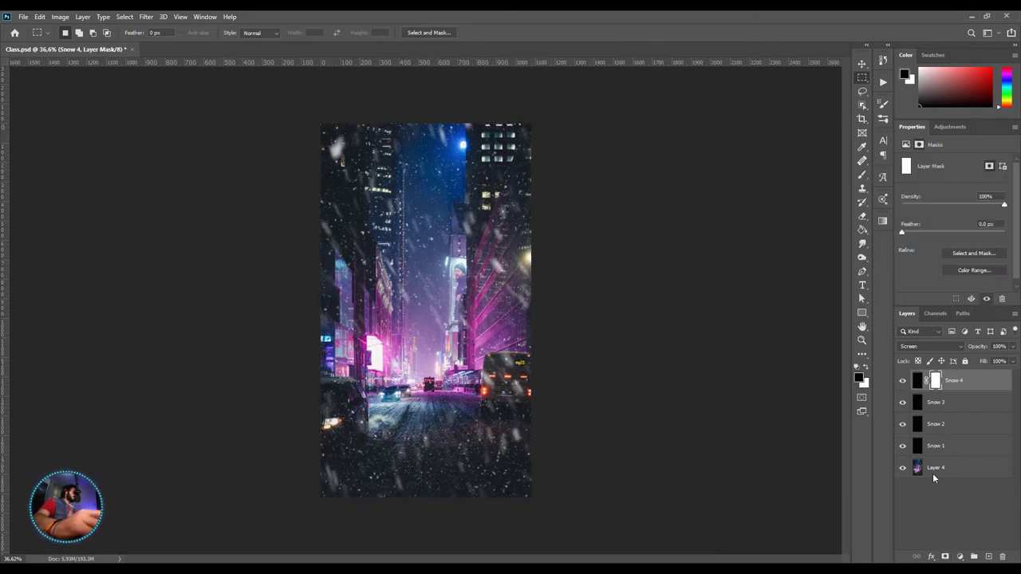
pyautogui.rightClick(936, 379)
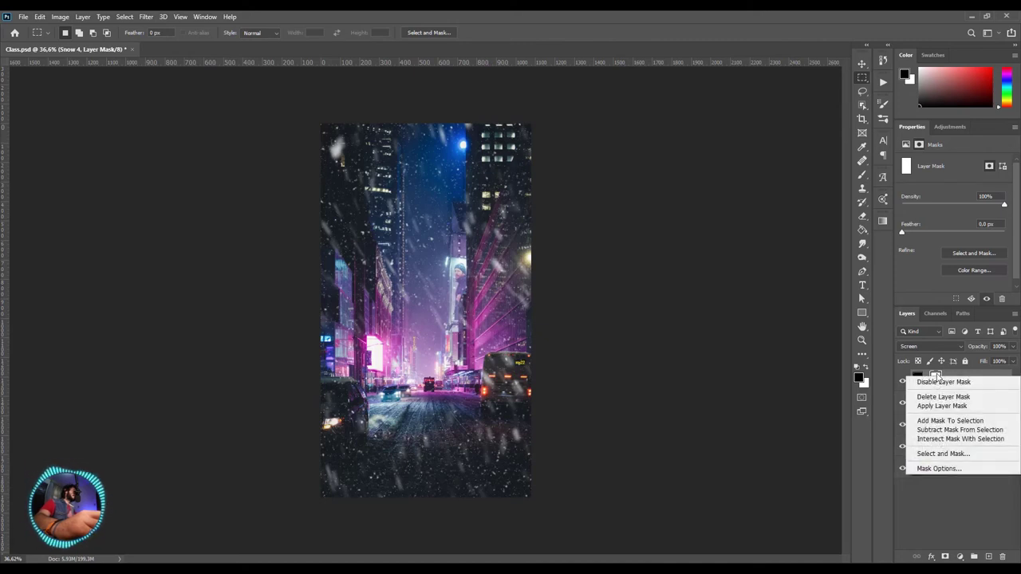
pyautogui.click(938, 406)
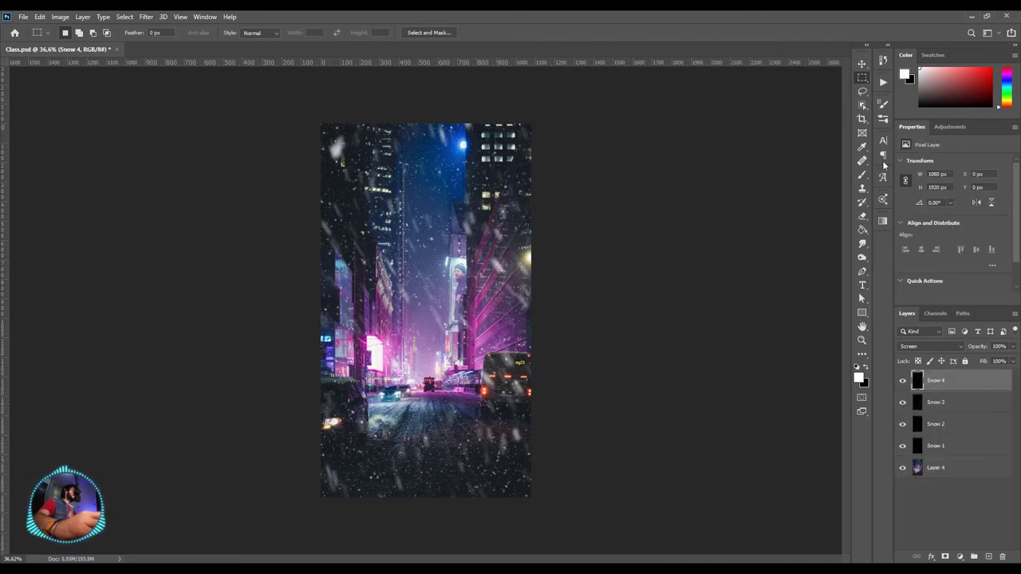
# Scale Snow 4 to 300% (3240 × 5760 px) with Free Transform and commit it
pyautogui.click(861, 64)
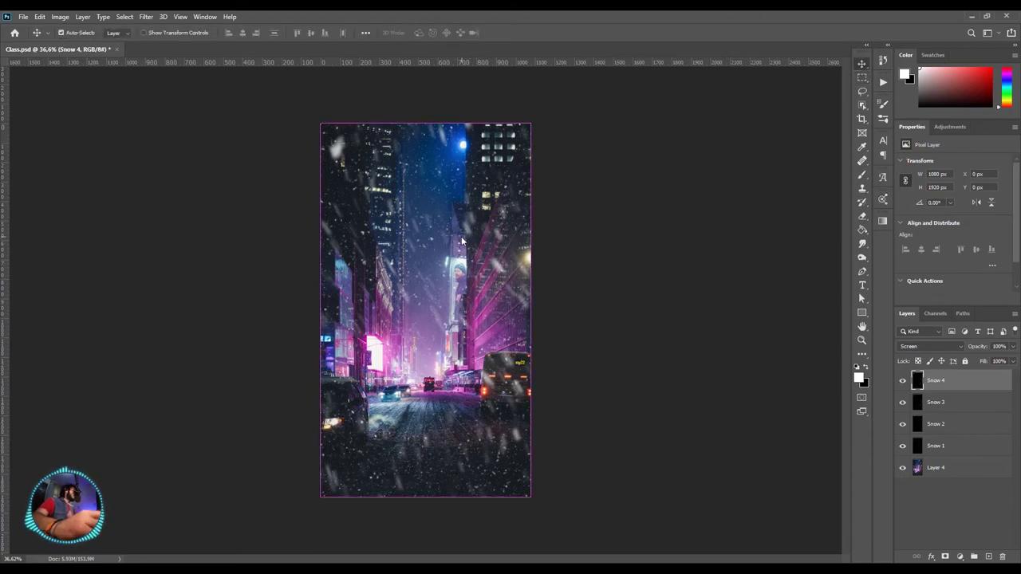
pyautogui.hotkey('ctrl', 't')
pyautogui.click(244, 33)
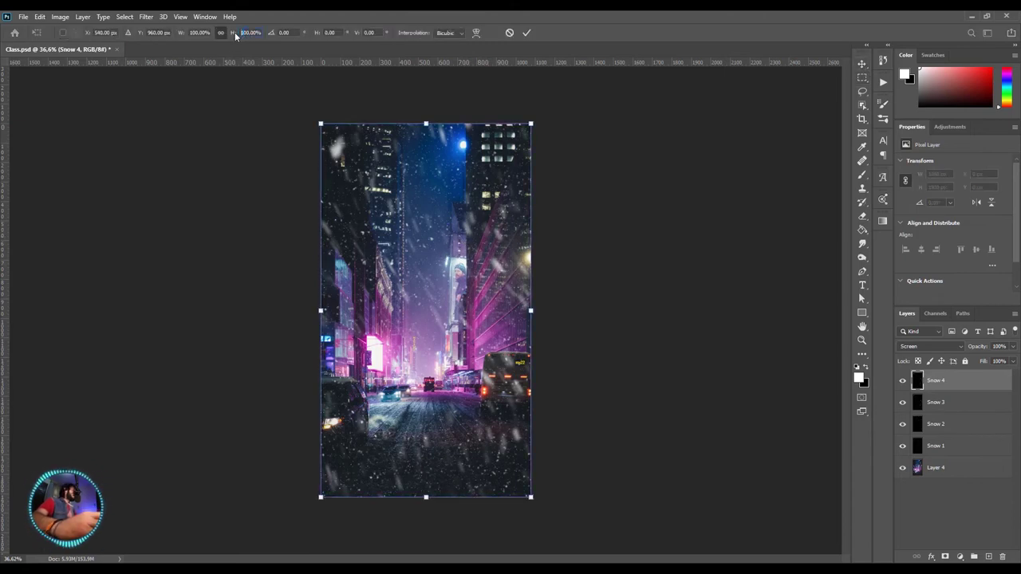
pyautogui.write('300')
pyautogui.press('Return')
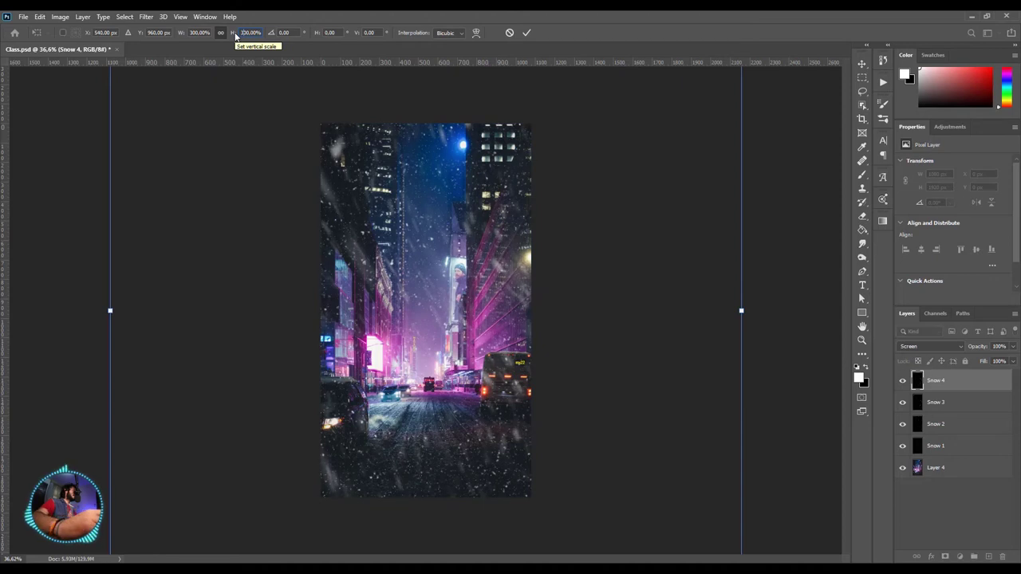
pyautogui.click(526, 34)
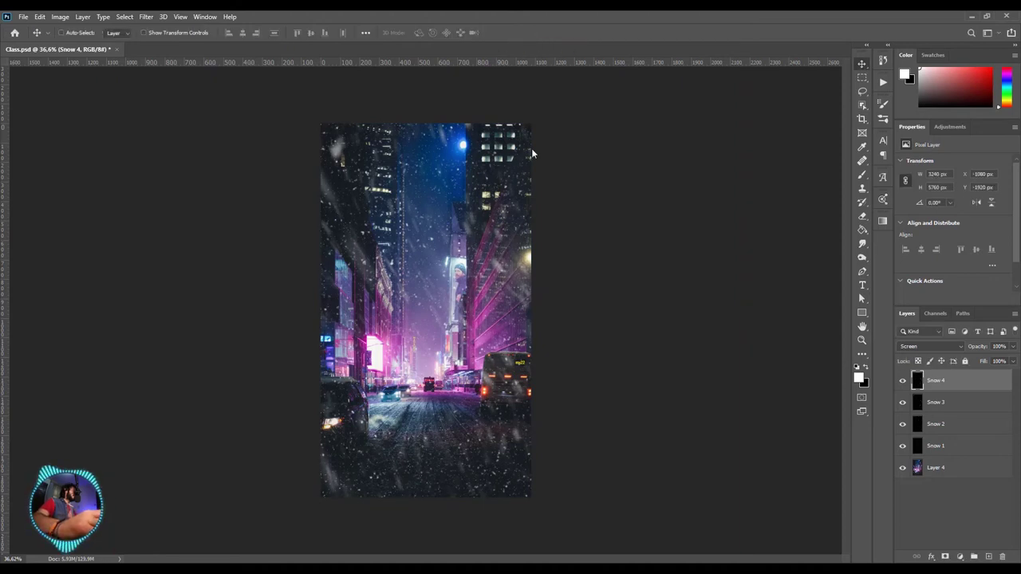
pyautogui.scroll(2, 462, 361)
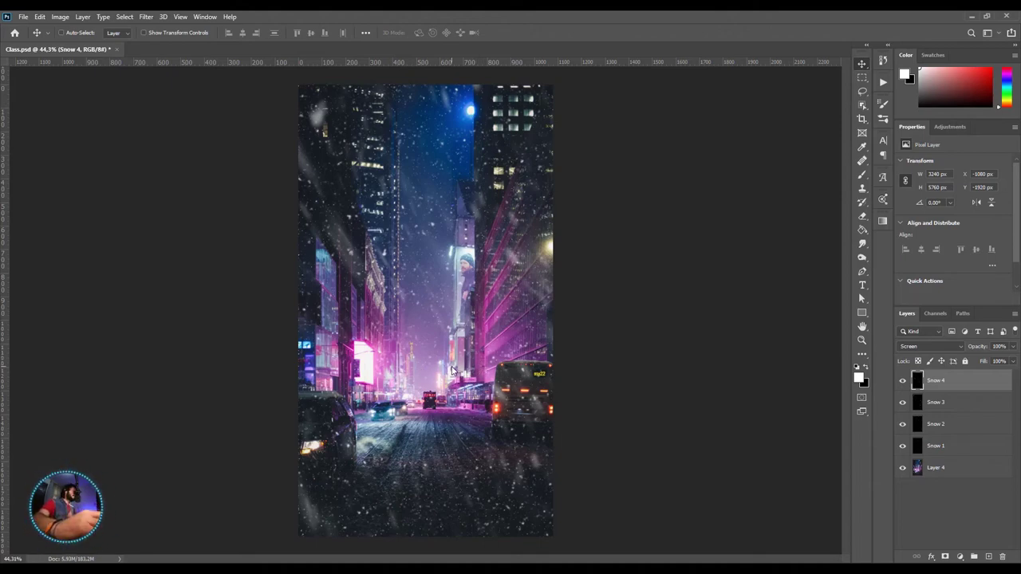
# Select Snow 1 through Snow 4, group them with Ctrl+G, and name the group Snow
pyautogui.keyDown('shift'); pyautogui.click(969, 448); pyautogui.keyUp('shift')
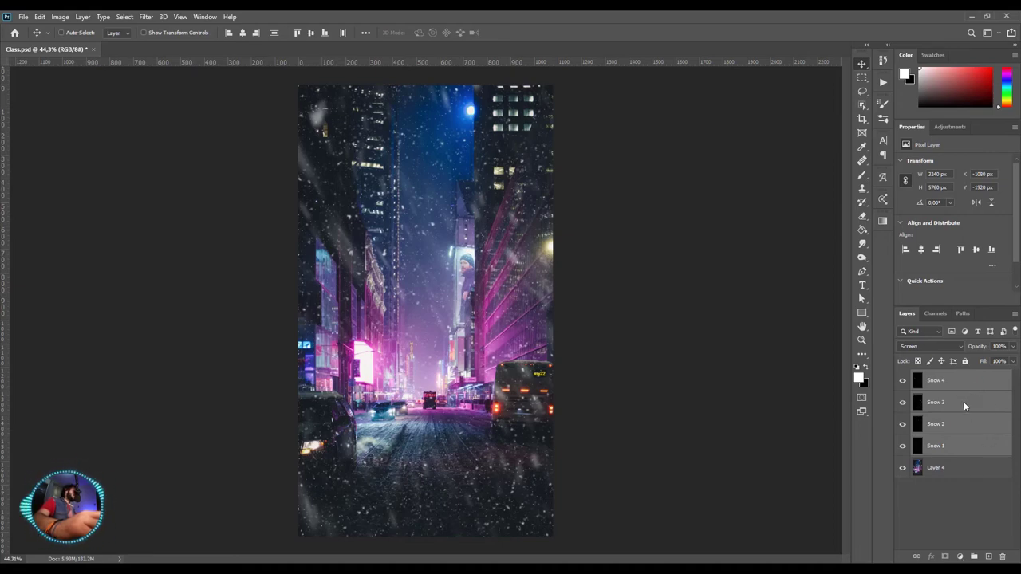
pyautogui.hotkey('ctrl', 'g')
pyautogui.write('Snow')
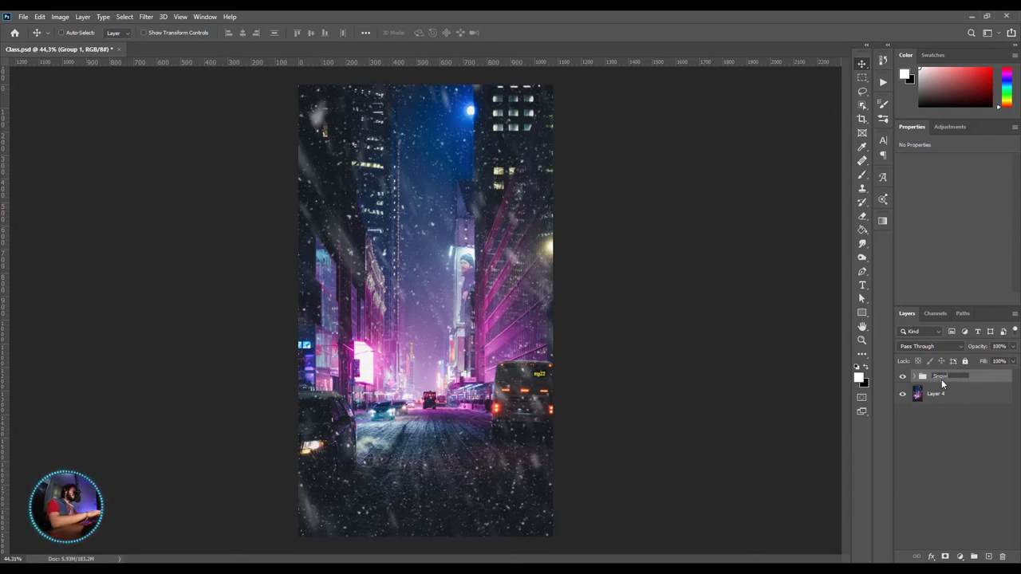
pyautogui.press('Return')
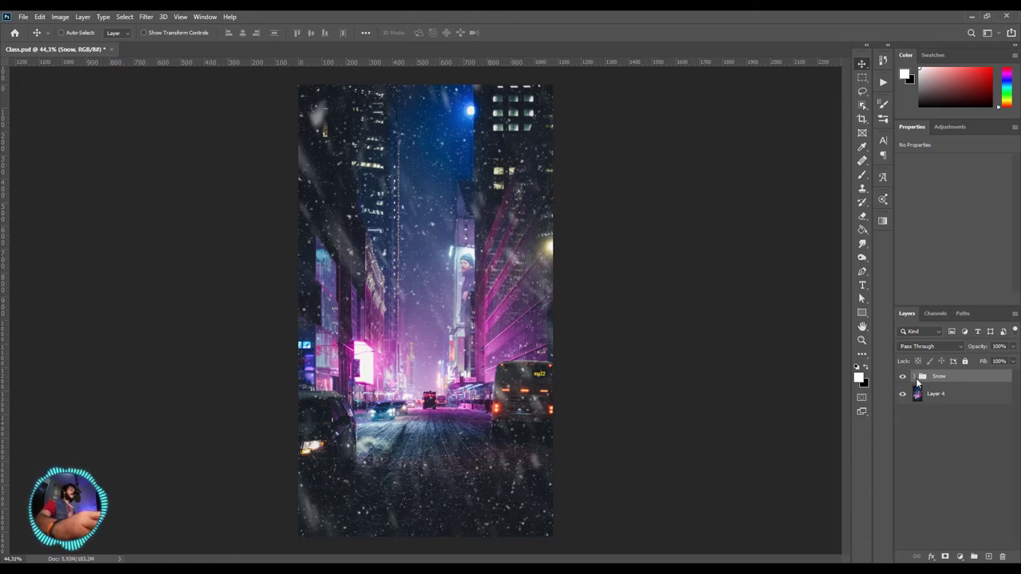
pyautogui.moveTo(637, 303); pyautogui.dragTo(918, 48)
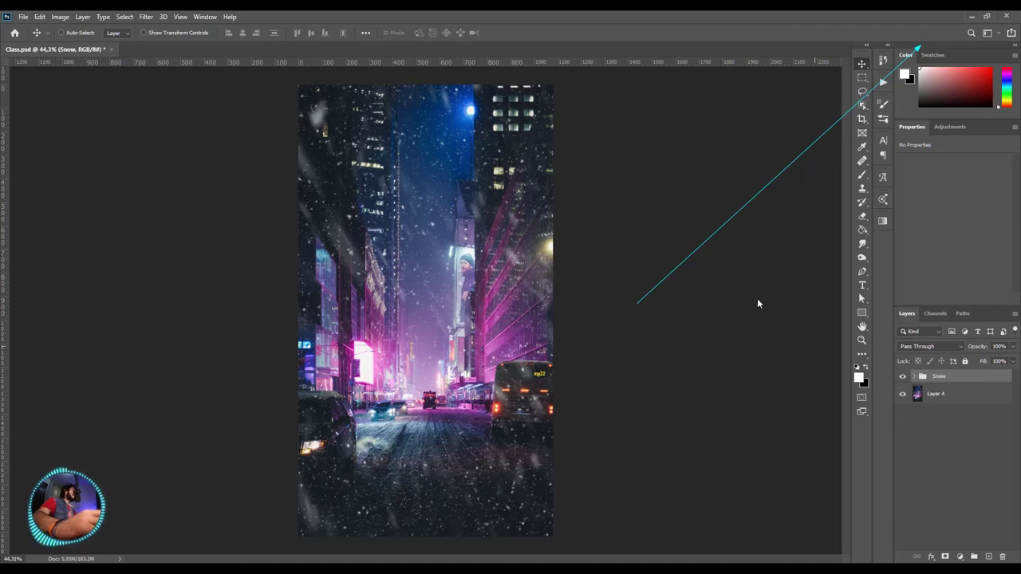
# Set the Snow group to Normal, expand it, and browse its four snow layers
pyautogui.click(913, 349)
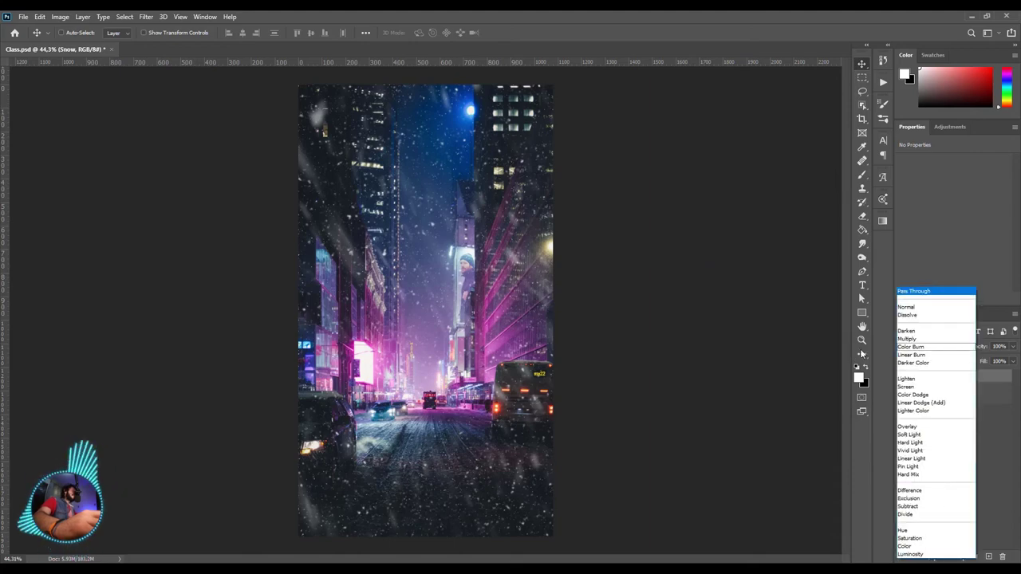
pyautogui.click(914, 308)
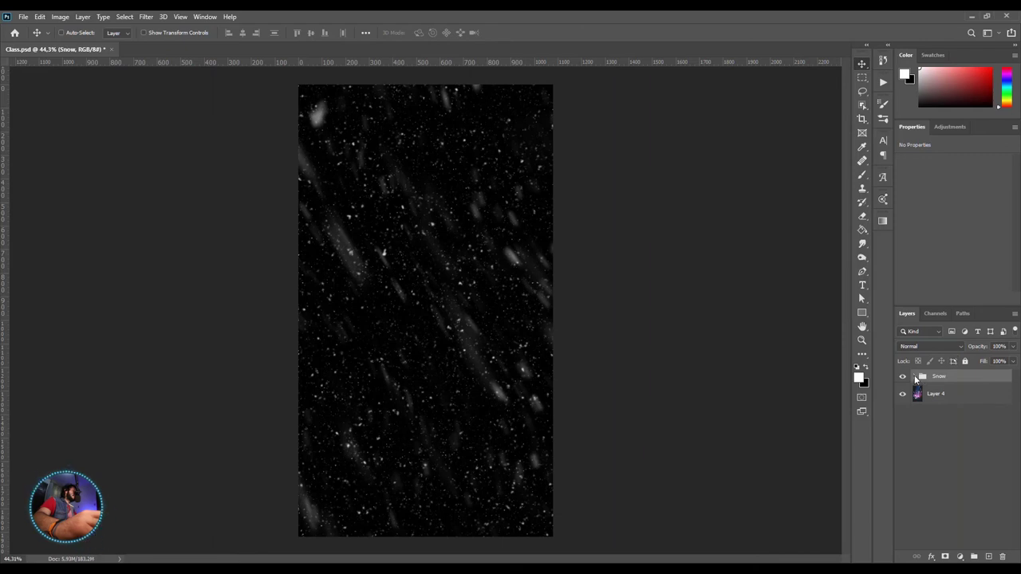
pyautogui.click(915, 379)
pyautogui.hotkey('alt', '[')
pyautogui.hotkey('alt', '[')
pyautogui.hotkey('alt', '[')
pyautogui.hotkey('alt', '[')
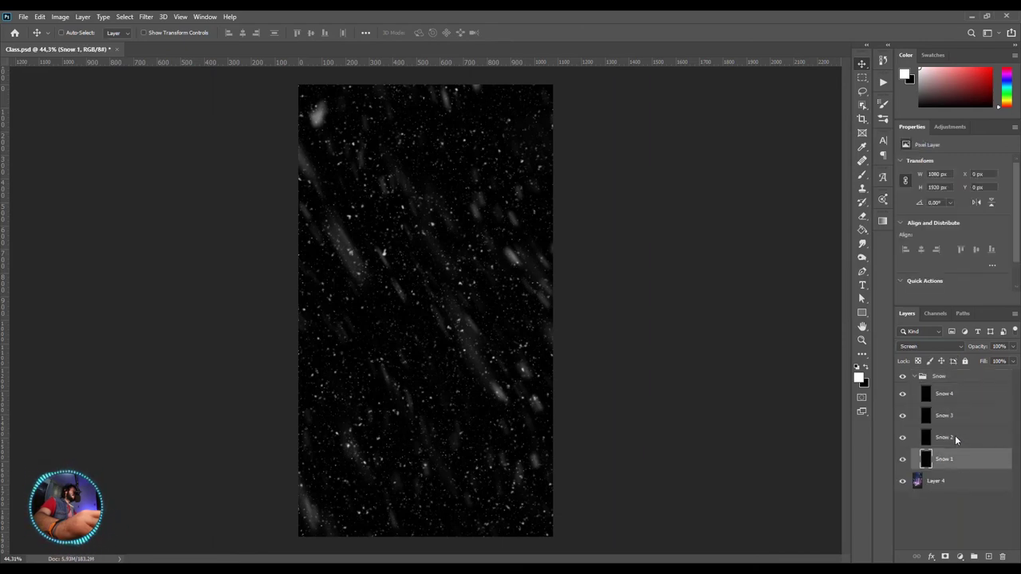
pyautogui.click(956, 439)
pyautogui.click(957, 418)
pyautogui.click(954, 394)
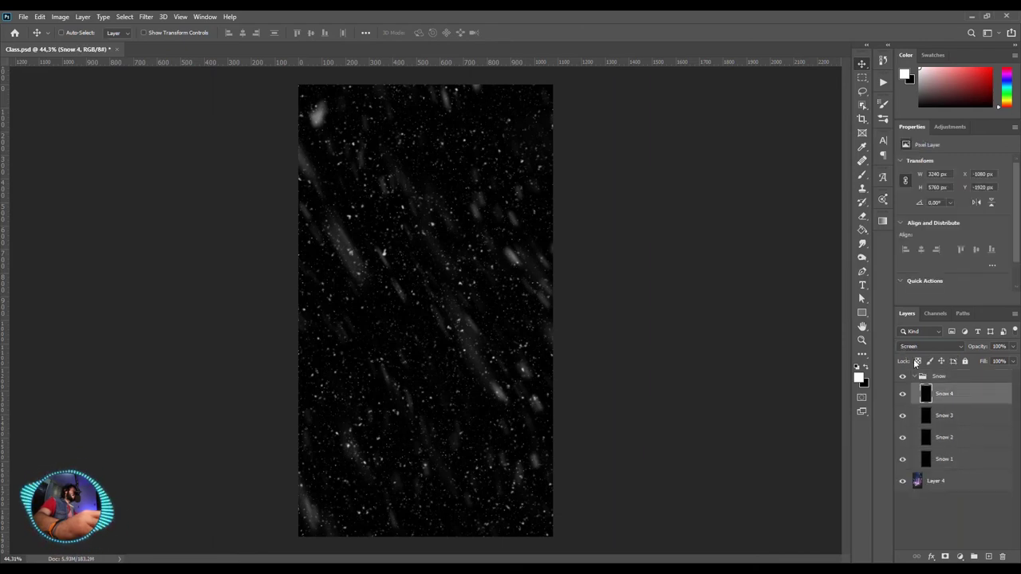
pyautogui.click(946, 376)
# Switch the Snow group's blend mode to Screen and check each snow layer inside it
pyautogui.click(901, 347)
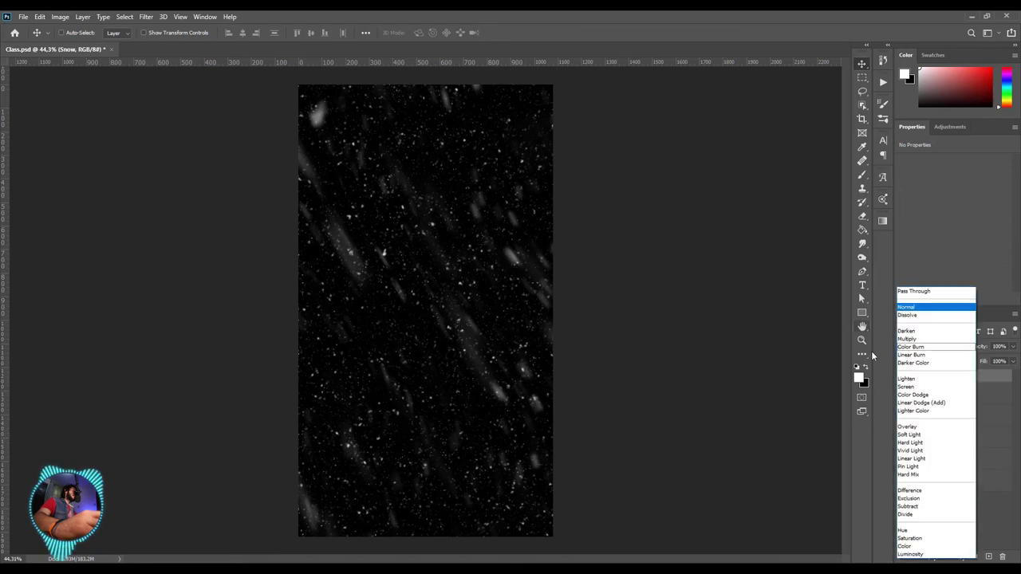
pyautogui.click(905, 387)
pyautogui.click(961, 392)
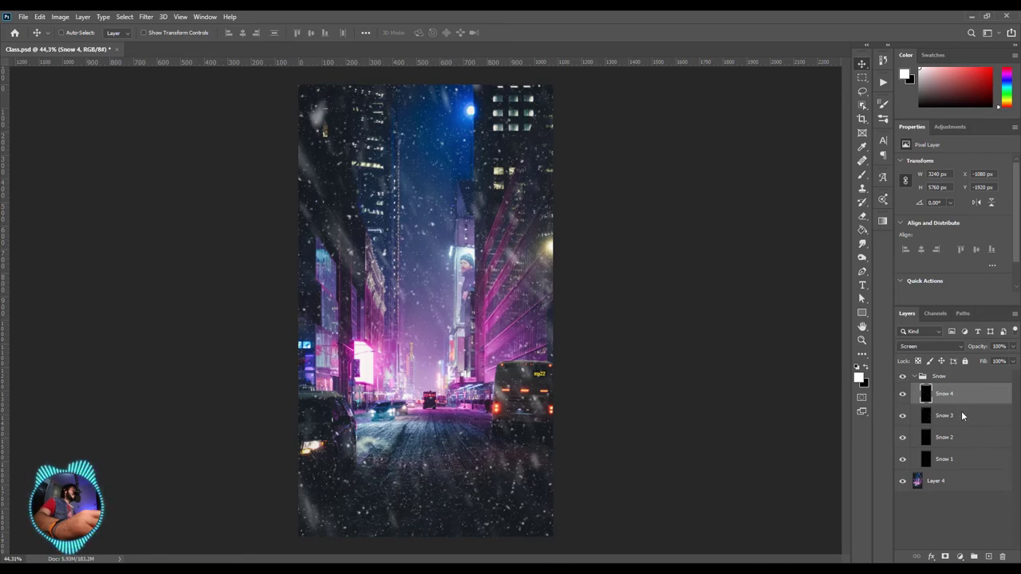
pyautogui.click(961, 413)
pyautogui.click(961, 438)
pyautogui.click(959, 460)
pyautogui.click(958, 437)
pyautogui.click(958, 415)
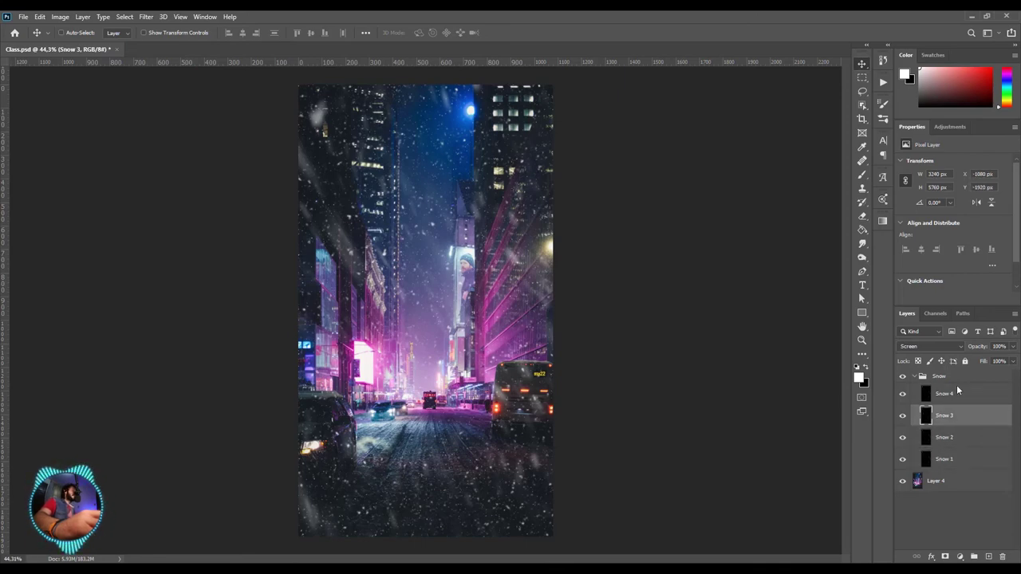
pyautogui.click(957, 391)
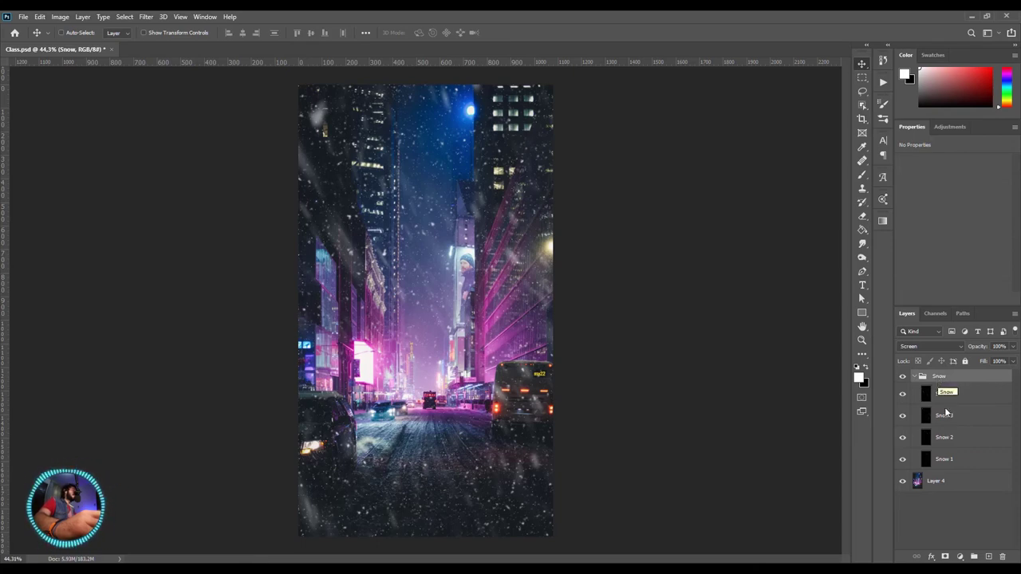
# Add a Color Balance layer above Snow 4 with midtones Cyan-Red -35, Magenta-Green -21, Yellow-Blue +19
pyautogui.click(949, 394)
pyautogui.click(961, 556)
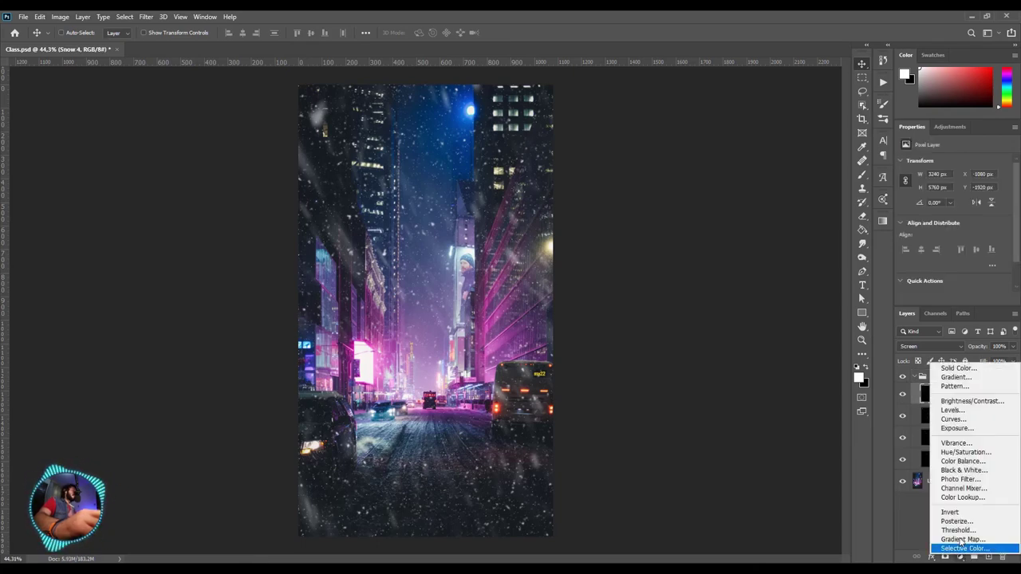
pyautogui.click(962, 461)
pyautogui.scroll(1, 429, 338)
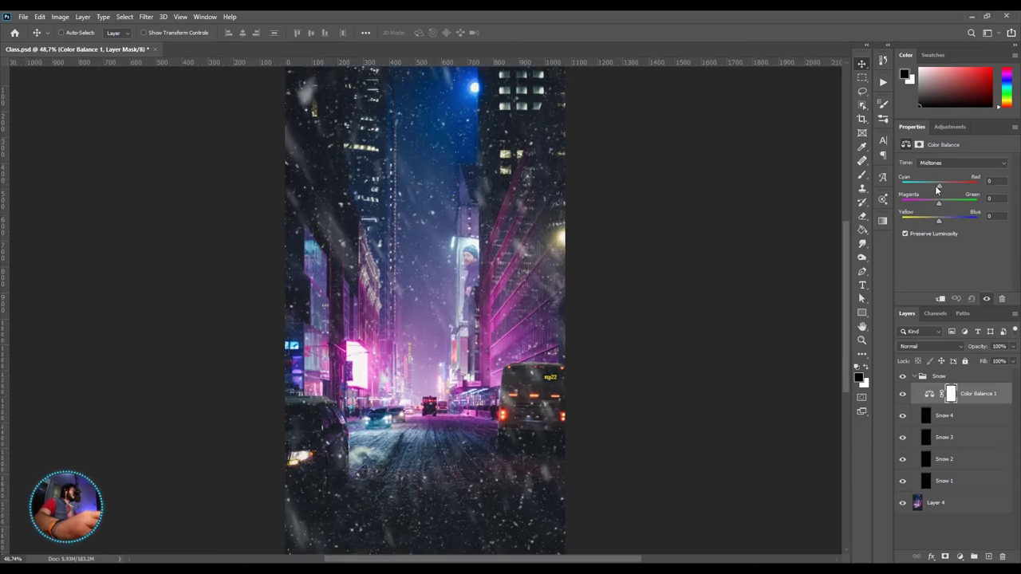
pyautogui.moveTo(920, 188); pyautogui.dragTo(923, 186)
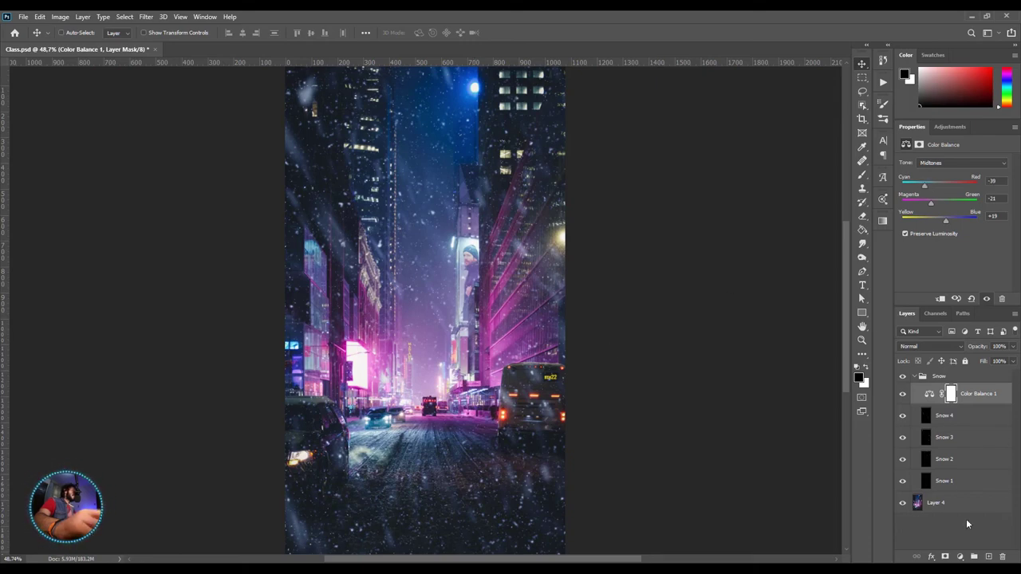
pyautogui.click(960, 557)
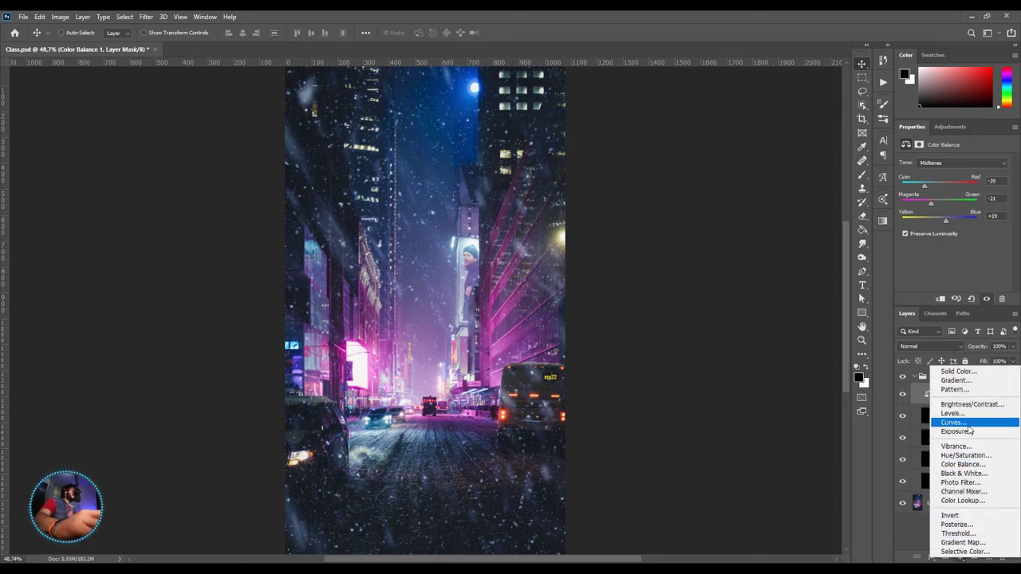
# Add a Curves 1 adjustment lowering input 144 to output 118, then collapse the Snow group
pyautogui.click(962, 421)
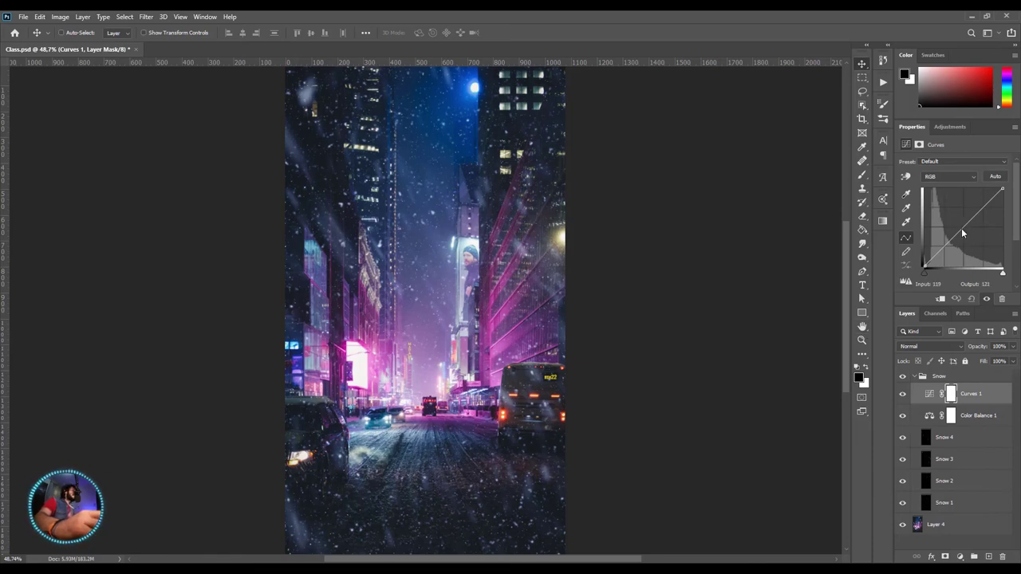
pyautogui.moveTo(963, 233); pyautogui.dragTo(951, 215)
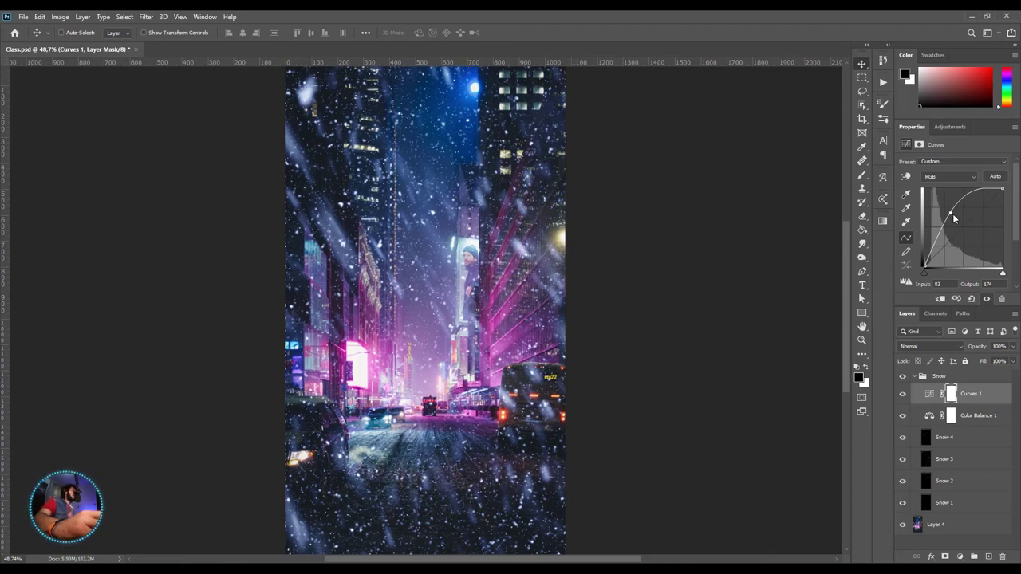
pyautogui.moveTo(952, 216); pyautogui.dragTo(969, 233)
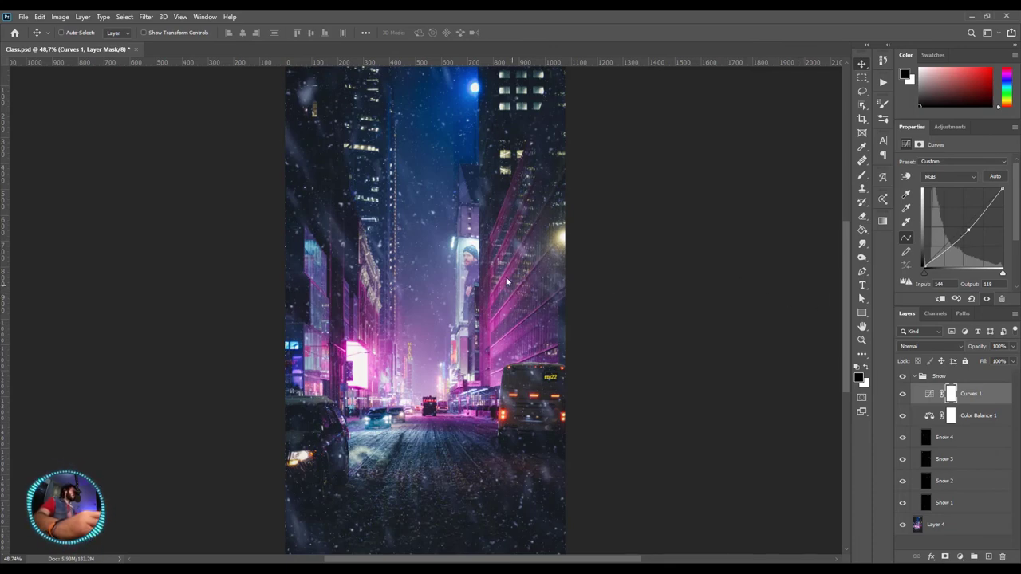
pyautogui.scroll(-1, 506, 281)
pyautogui.keyDown('ctrl'); pyautogui.click(986, 421); pyautogui.keyUp('ctrl')
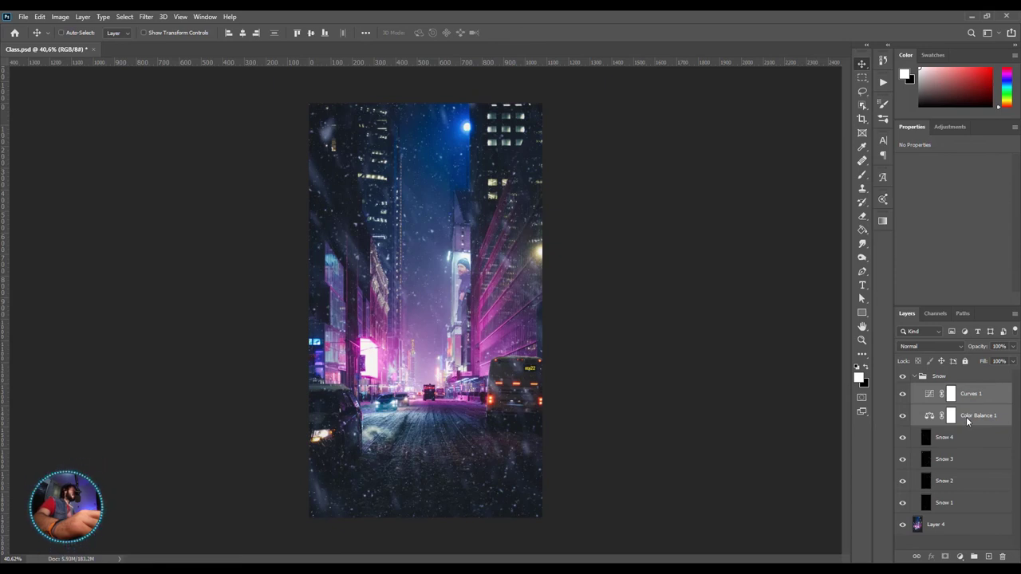
pyautogui.click(915, 376)
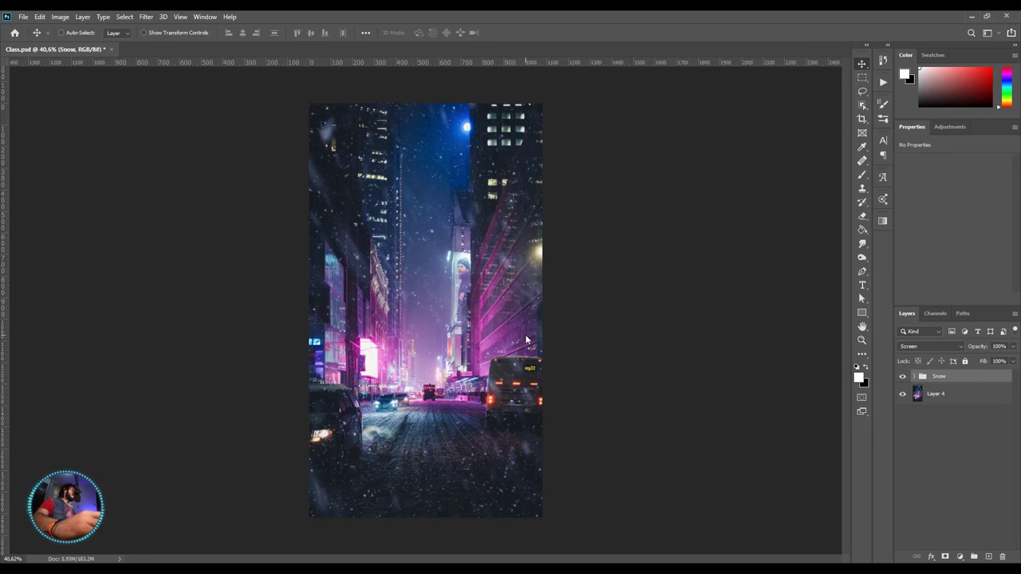
# Place a misty snowy street photo just above Layer 4, scaled up to fill the canvas
pyautogui.scroll(1, 440, 345)
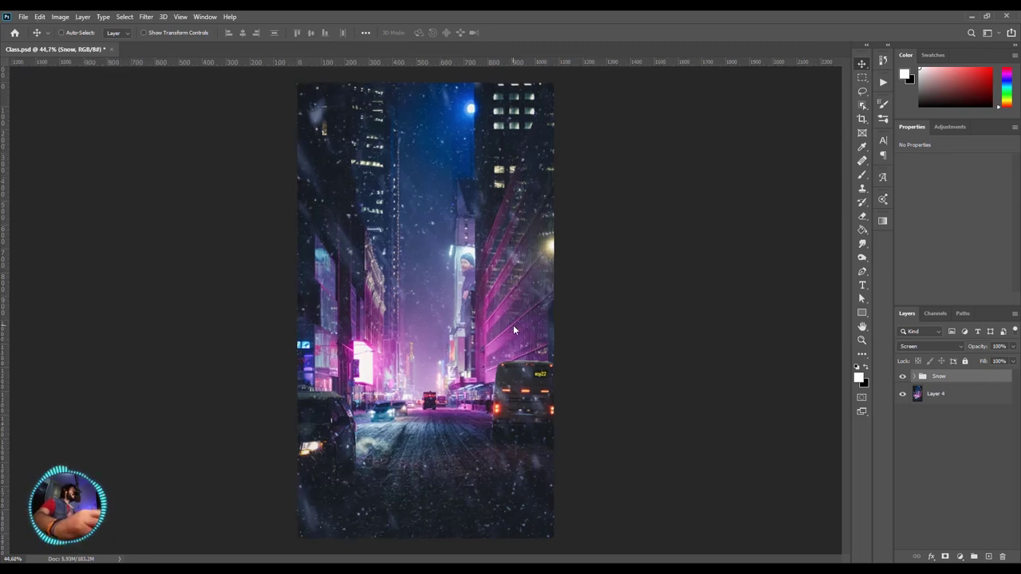
pyautogui.click(938, 396)
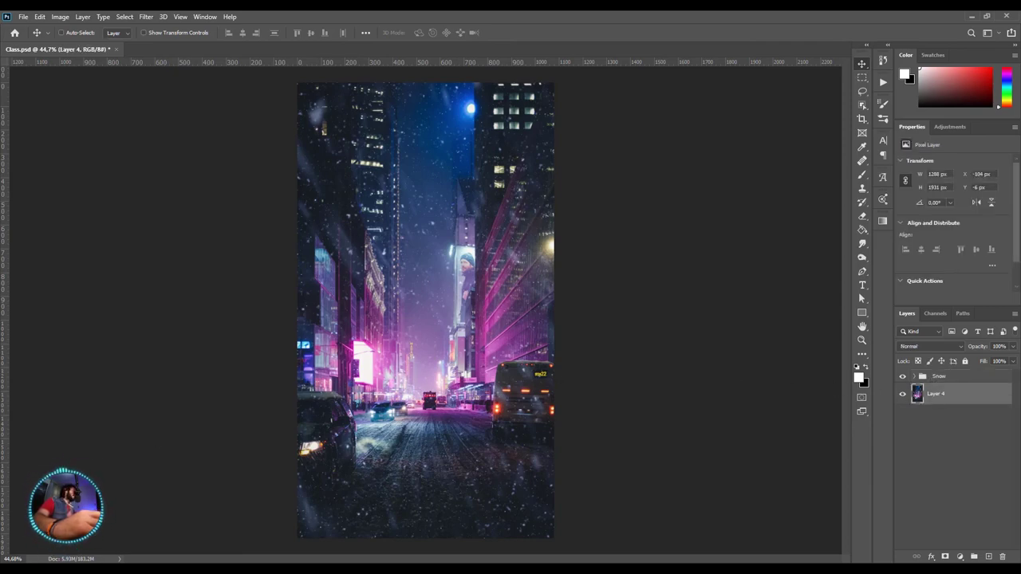
pyautogui.hotkey('alt', 'Tab')
pyautogui.moveTo(182, 86)
pyautogui.mouseDown()
pyautogui.moveTo(170, 568)
pyautogui.moveTo(394, 398)
pyautogui.mouseUp()
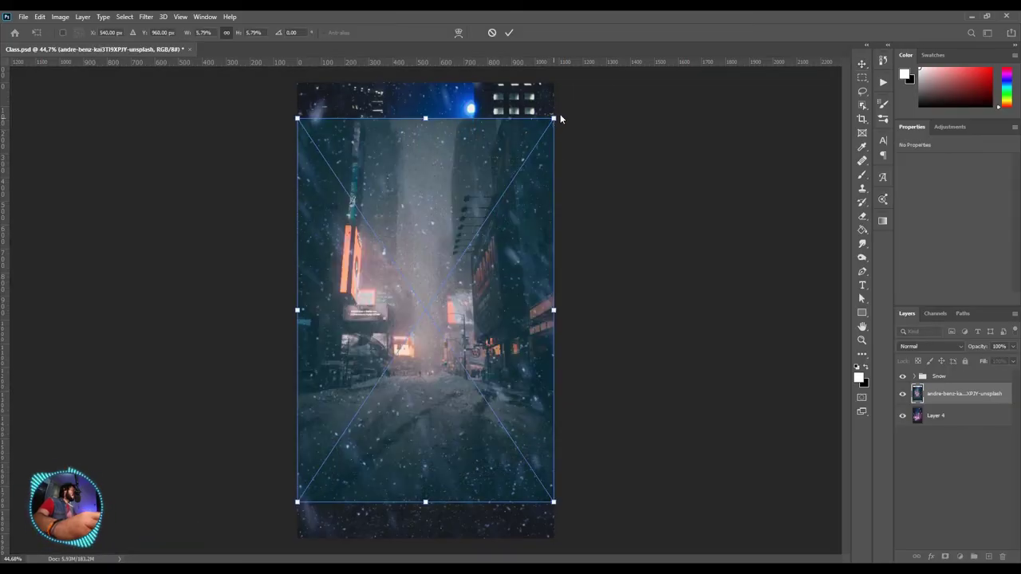
pyautogui.moveTo(560, 89); pyautogui.dragTo(598, 78)
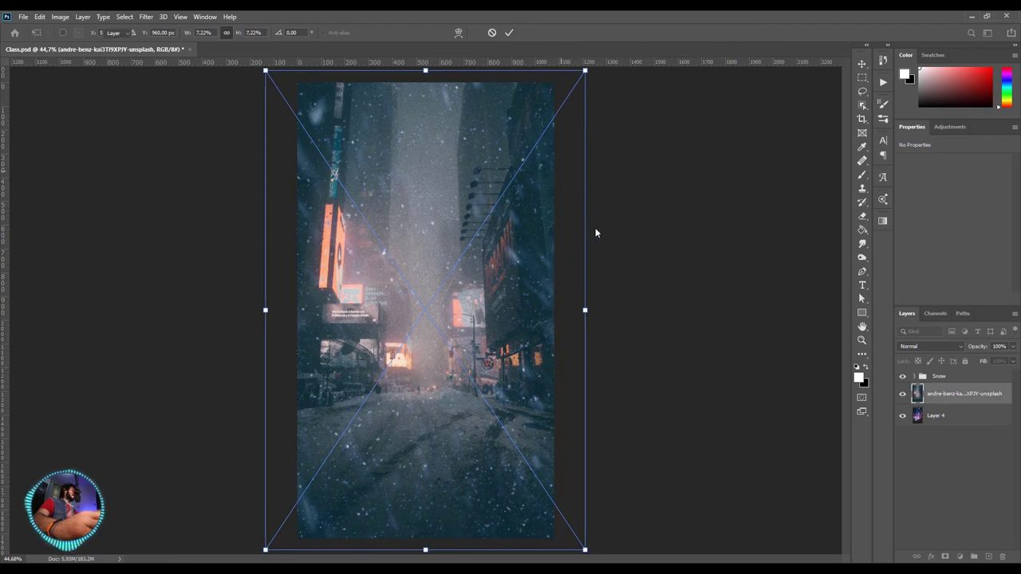
pyautogui.press('Return')
# Raise Curves 1 to map input 125 to 135 and ease Color Balance 1 midtones toward neutral
pyautogui.click(915, 377)
pyautogui.click(930, 393)
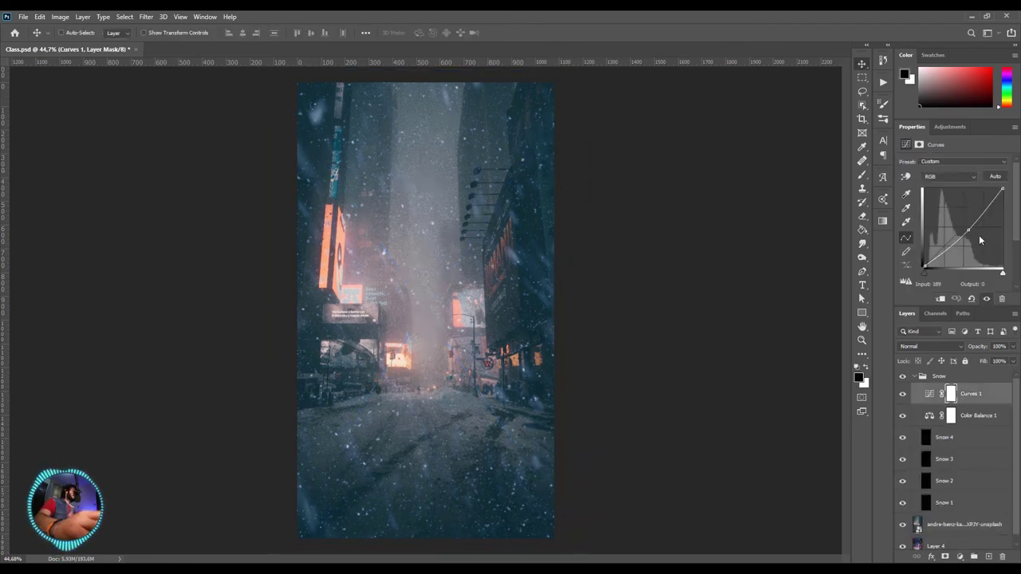
pyautogui.moveTo(960, 231); pyautogui.dragTo(965, 228)
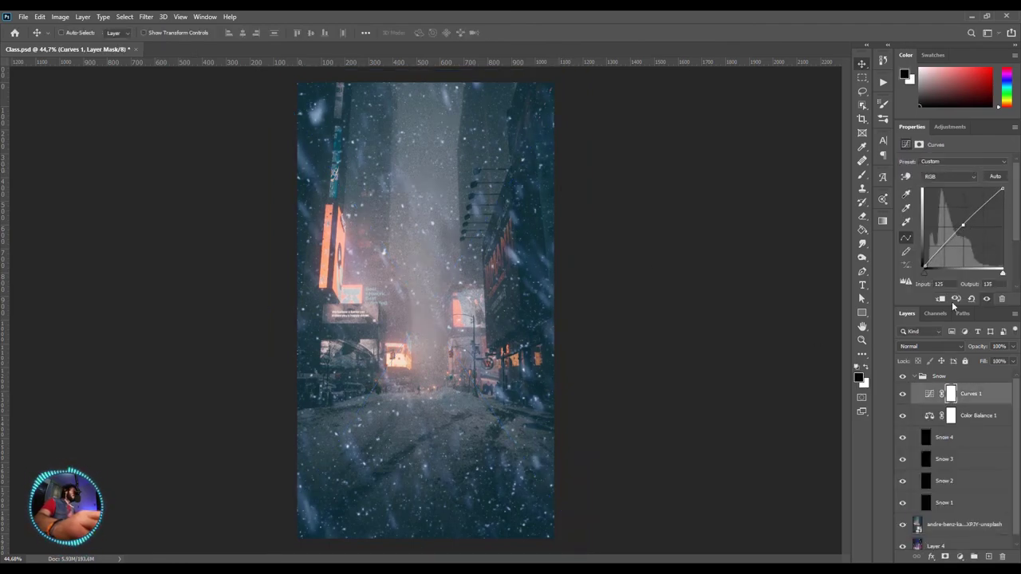
pyautogui.click(982, 421)
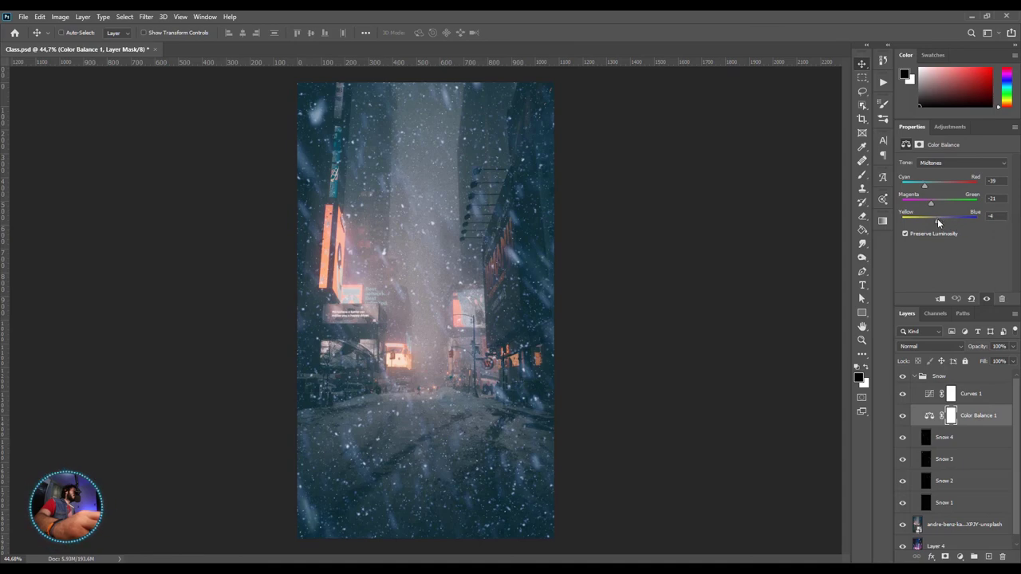
pyautogui.moveTo(932, 205)
pyautogui.mouseDown()
pyautogui.moveTo(941, 205)
pyautogui.moveTo(938, 187)
pyautogui.mouseUp()
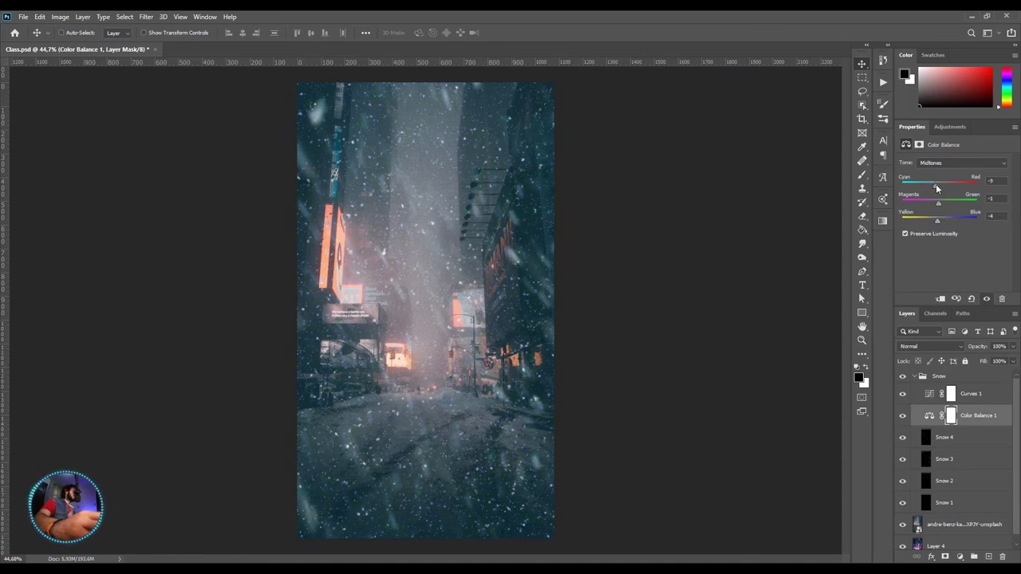